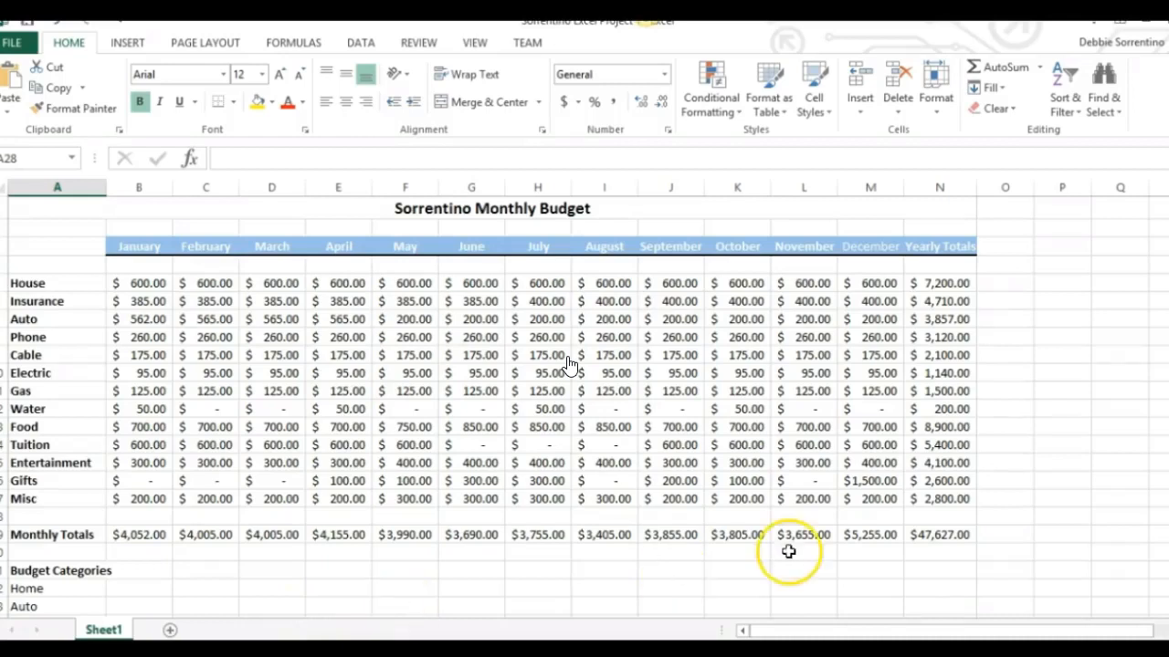
# Examine the expense rows from House to Misc and the Budget Categories list beneath the monthly totals.
pyautogui.scroll(-1, 567, 363)
pyautogui.scroll(1, 567, 363)
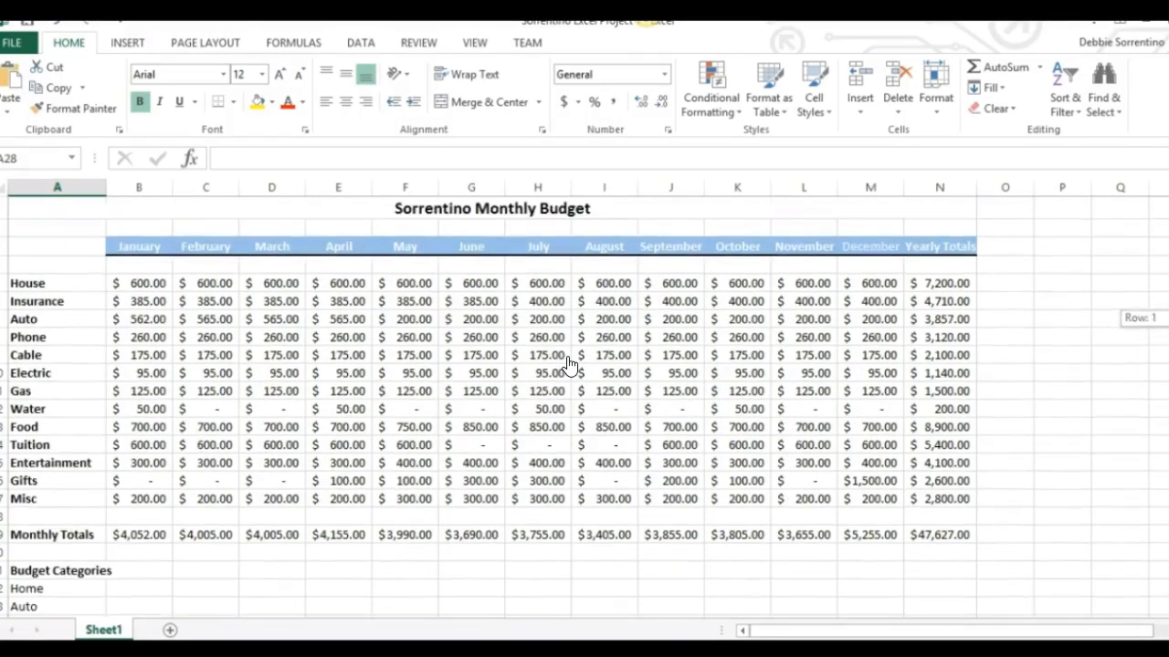
pyautogui.moveTo(25, 284); pyautogui.dragTo(44, 496)
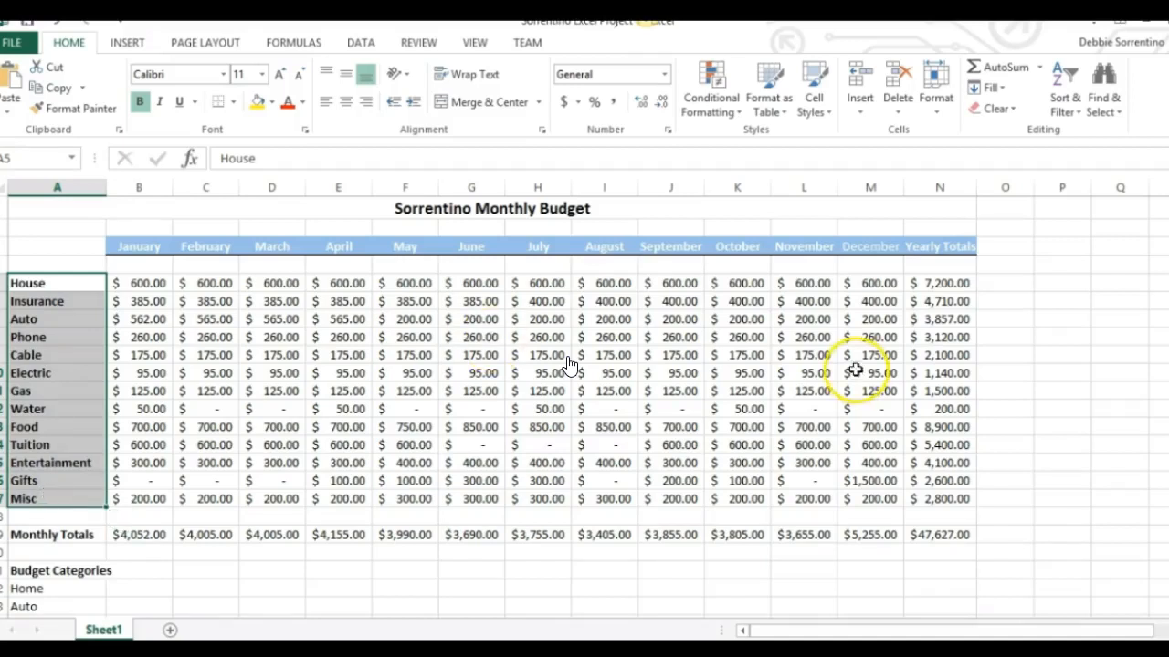
pyautogui.scroll(-2, 568, 364)
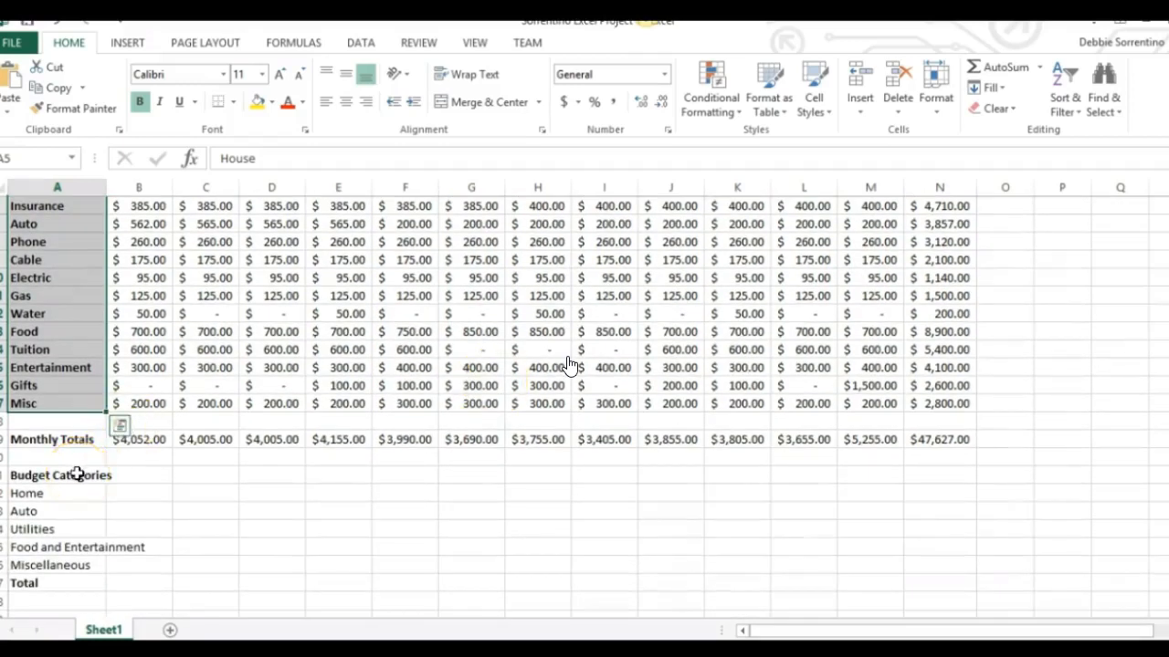
pyautogui.click(78, 474)
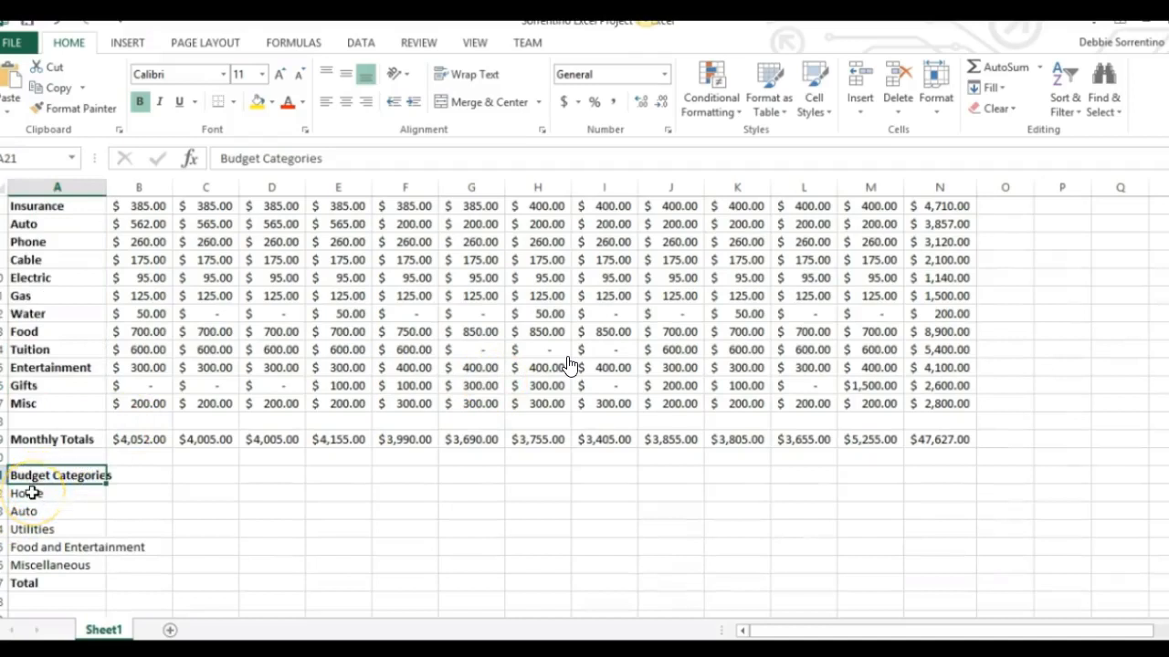
pyautogui.click(32, 493)
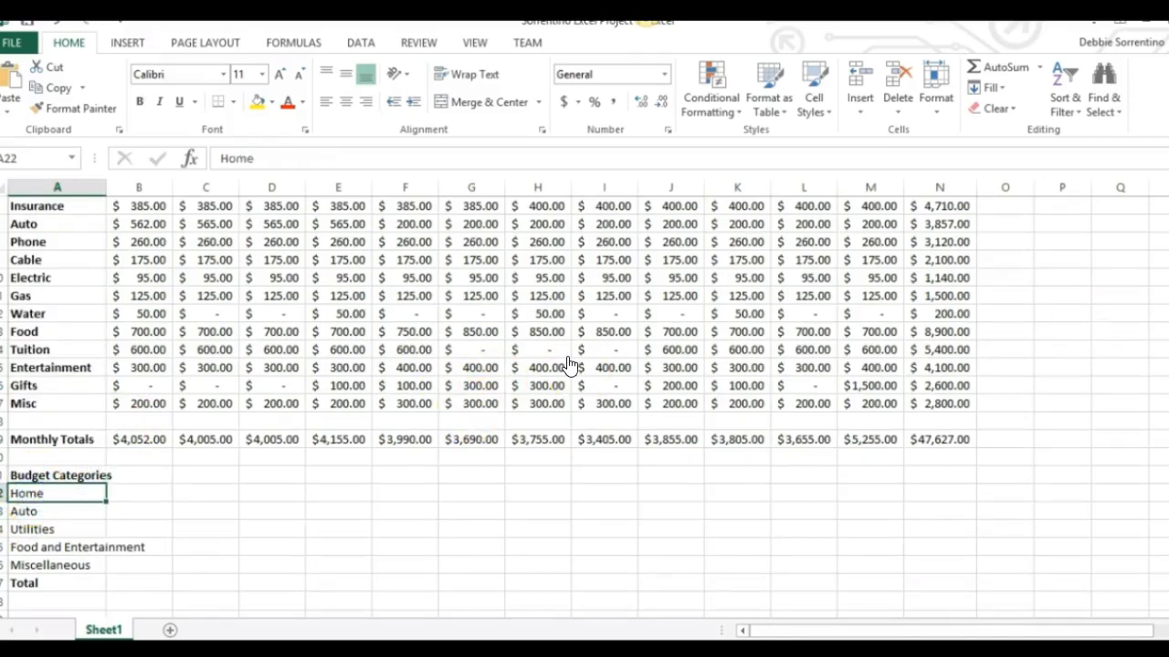
# Compare each expense row with the Home, Auto, Utilities, Food and Entertainment, and Miscellaneous categories to determine where it belongs.
pyautogui.scroll(2, 571, 366)
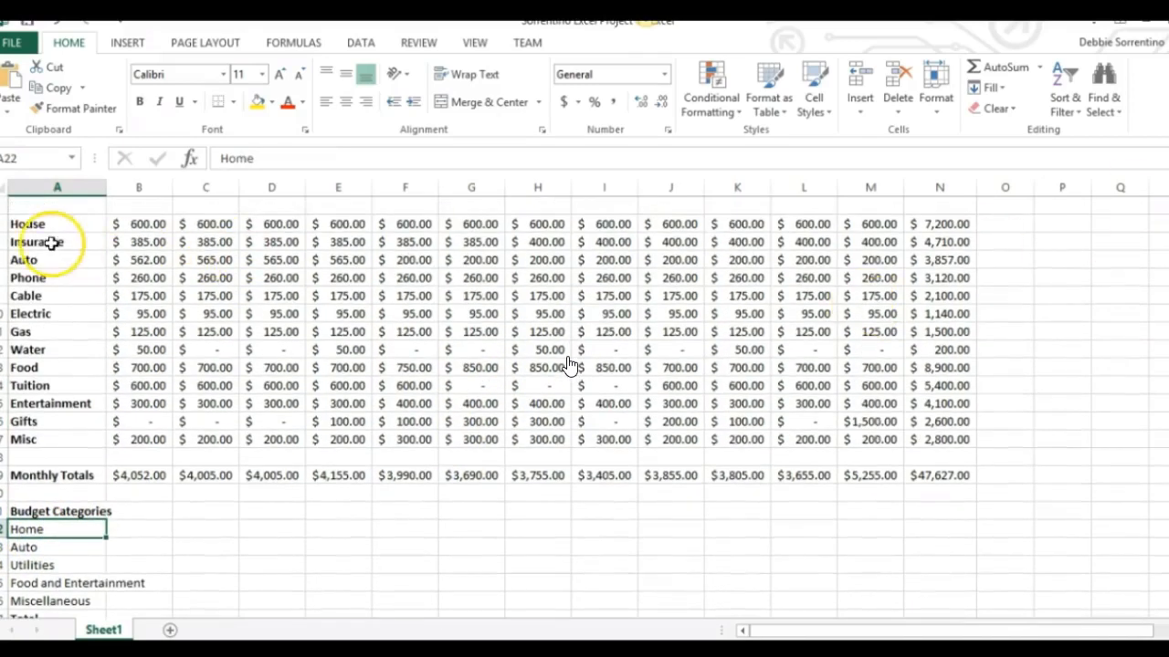
pyautogui.click(42, 226)
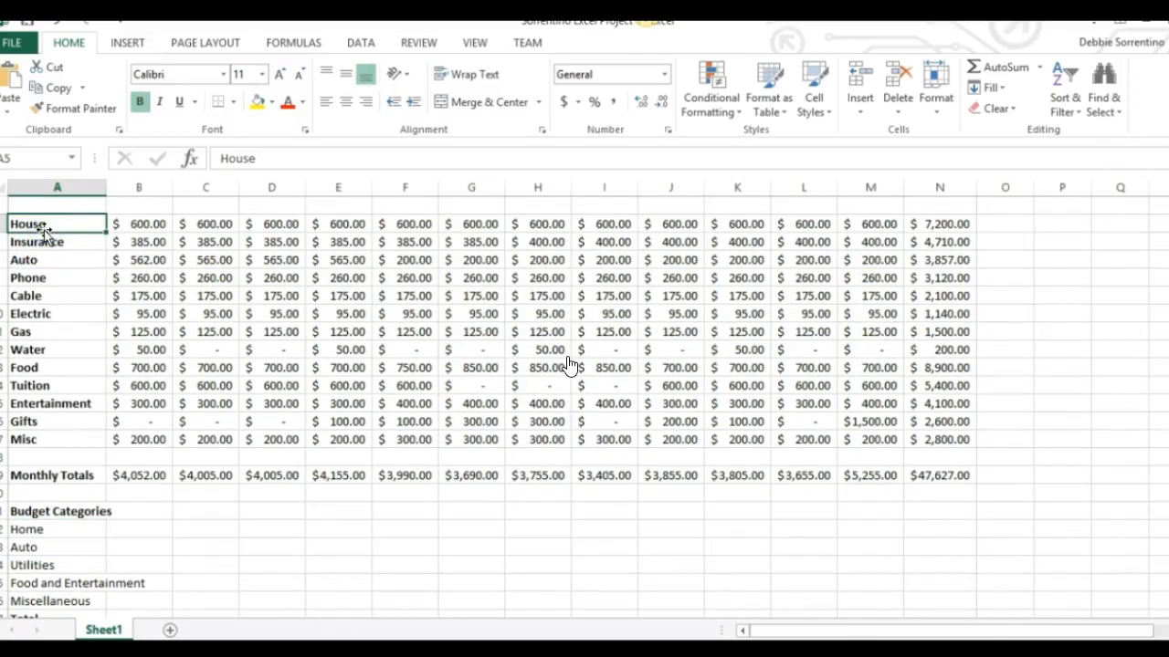
pyautogui.click(27, 548)
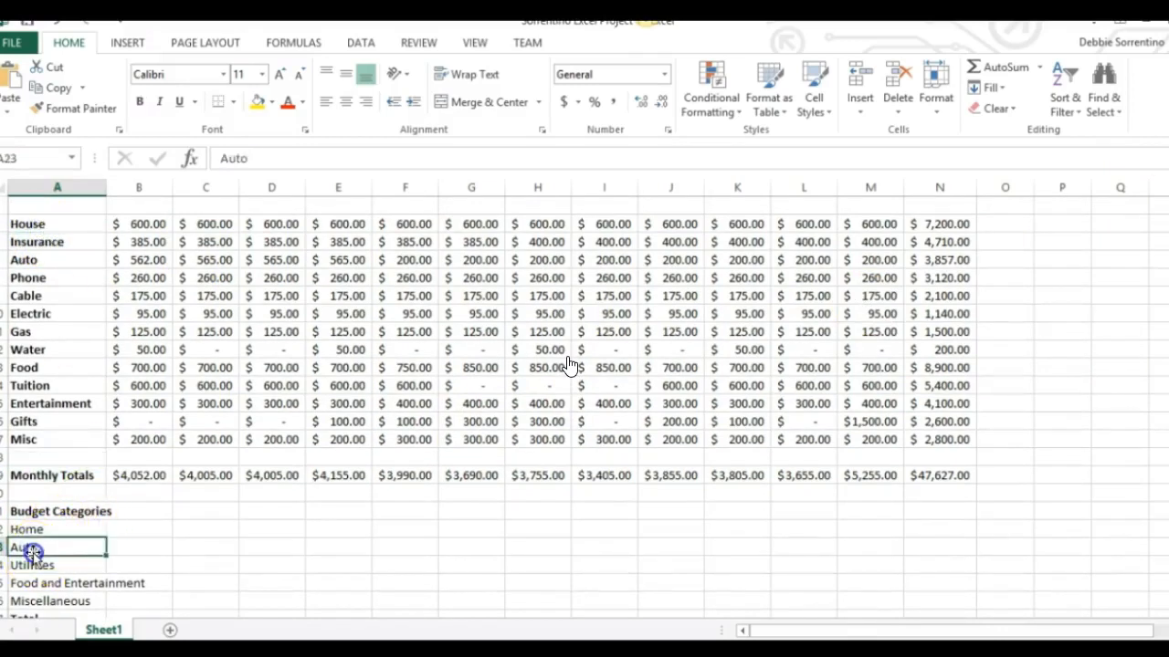
pyautogui.moveTo(25, 239); pyautogui.dragTo(27, 252)
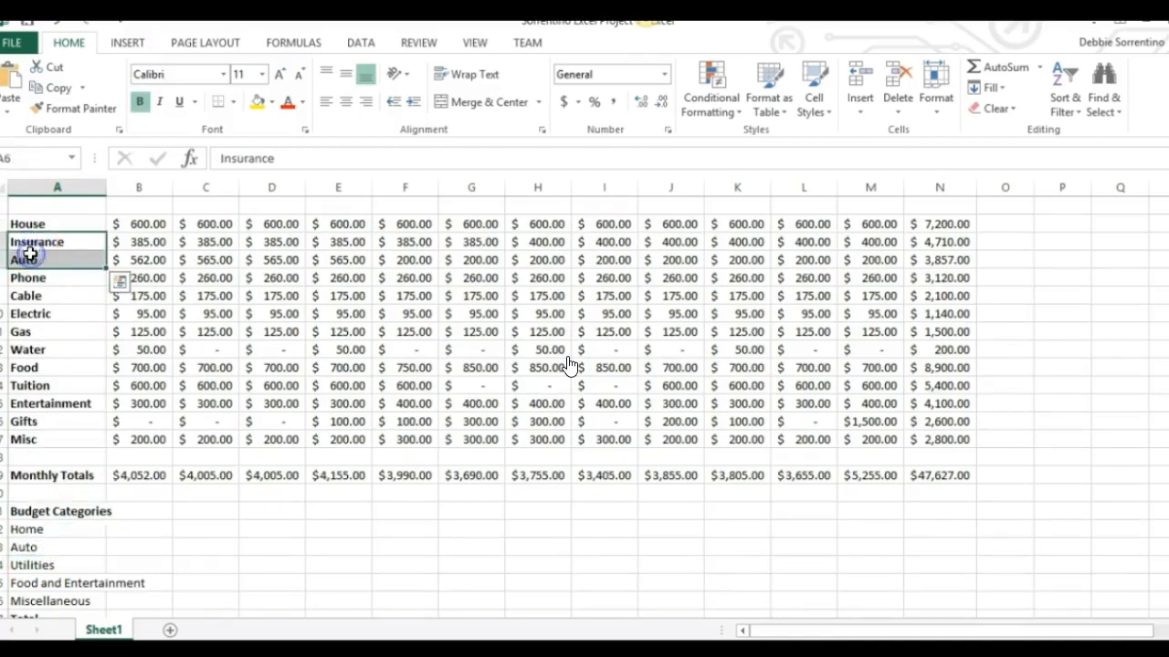
pyautogui.click(46, 566)
pyautogui.moveTo(36, 277); pyautogui.dragTo(38, 347)
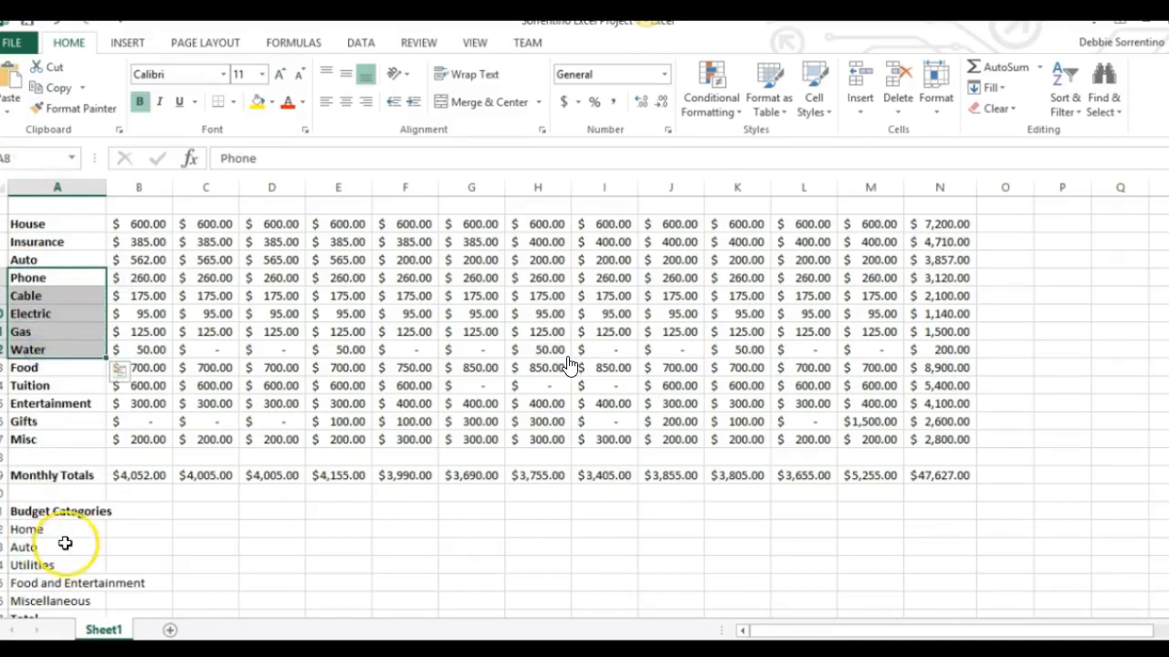
pyautogui.click(73, 584)
pyautogui.click(33, 368)
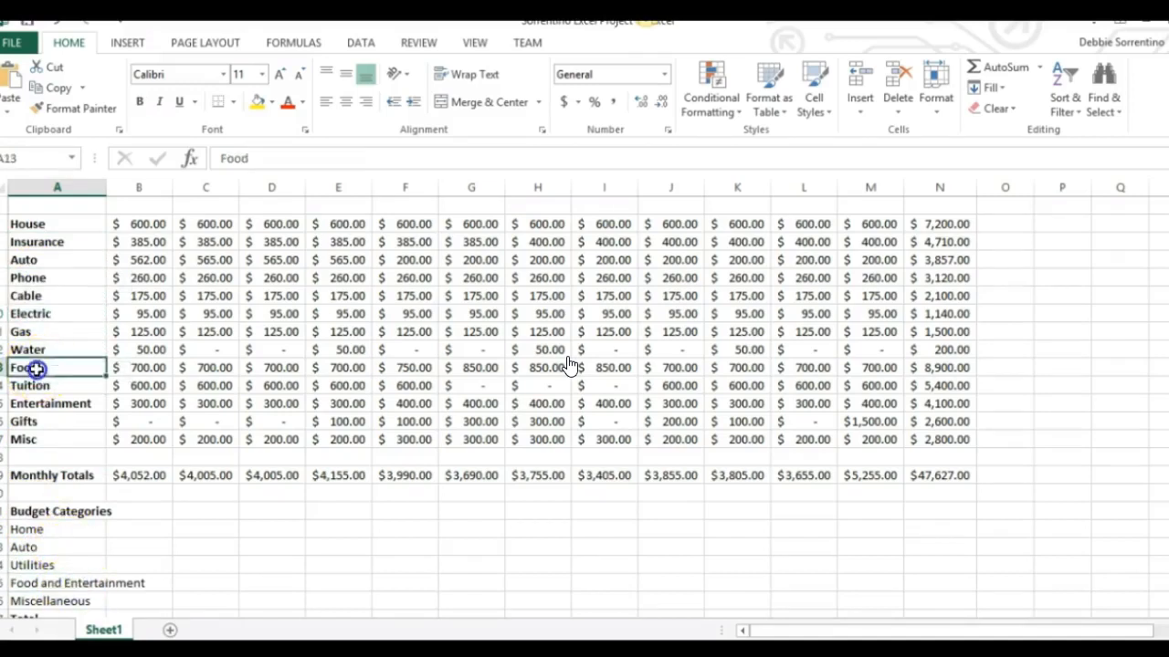
pyautogui.click(42, 405)
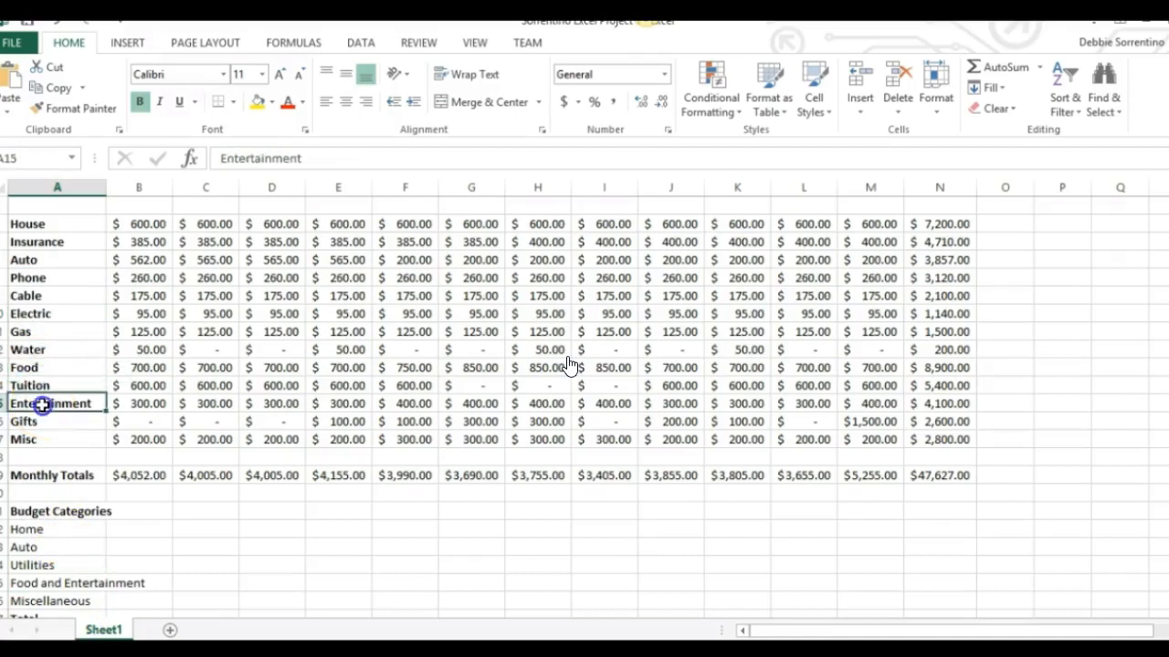
pyautogui.click(69, 601)
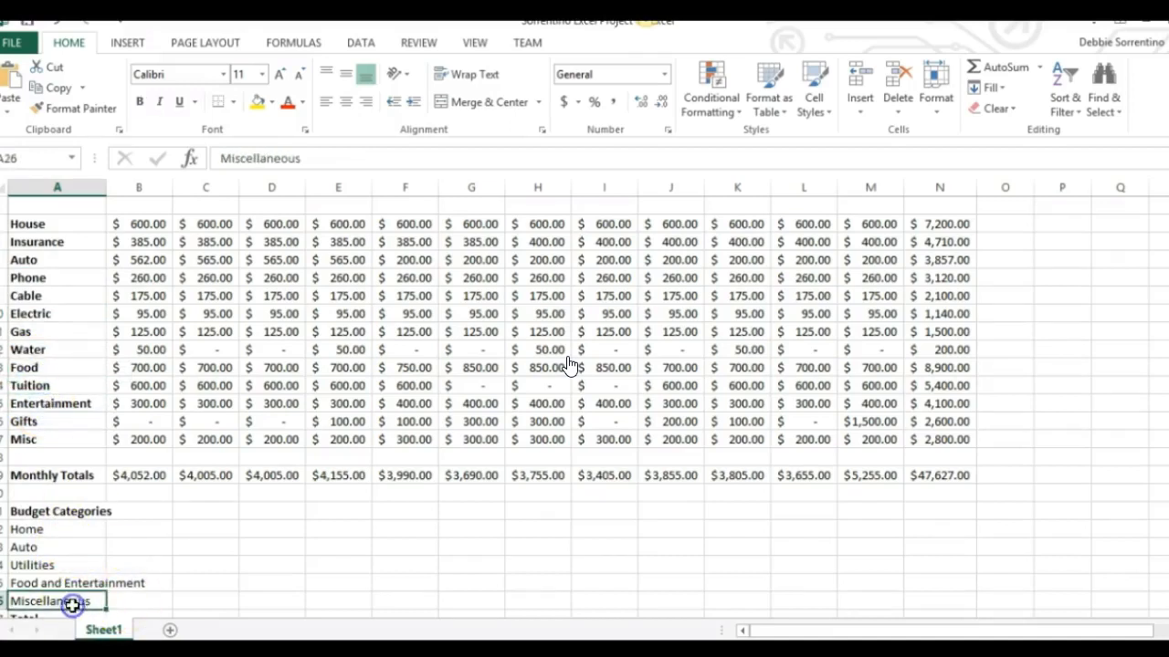
pyautogui.click(40, 386)
pyautogui.click(26, 421)
pyautogui.click(32, 440)
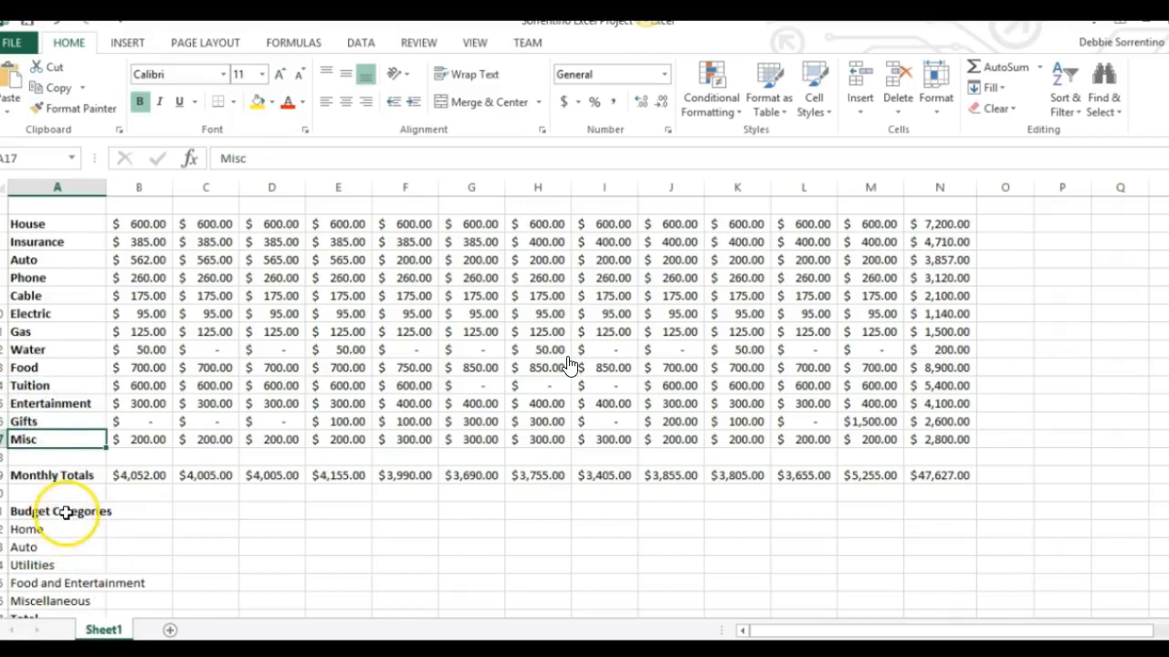
# Widen column A so that the longest budget category name fits inside it.
pyautogui.click(66, 513)
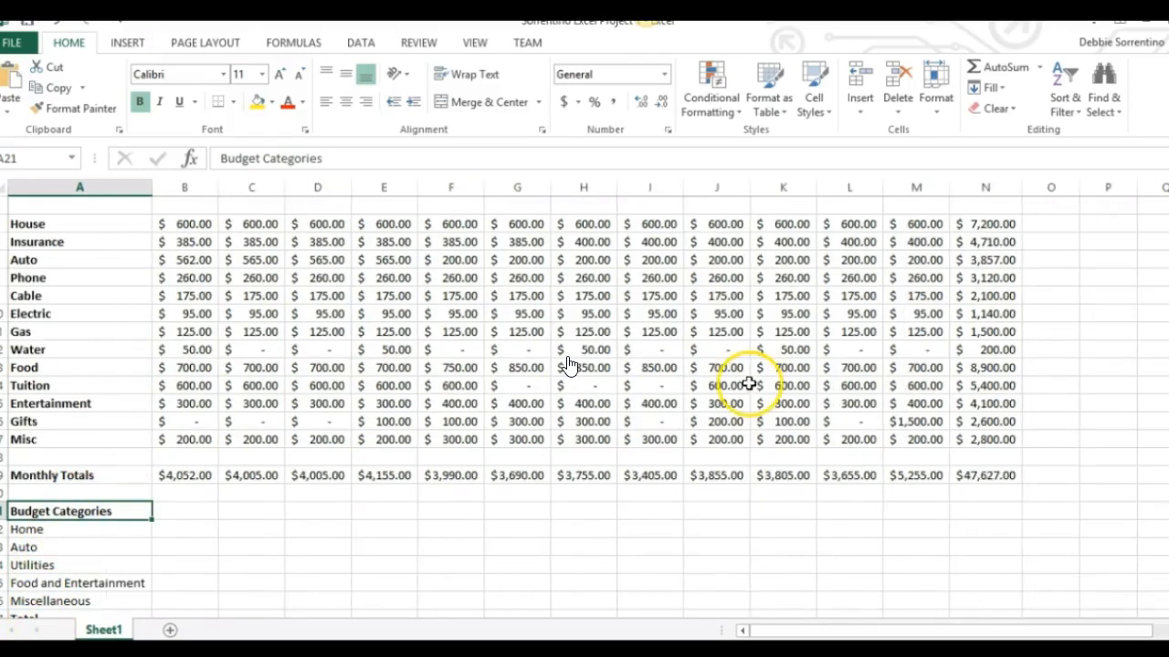
pyautogui.click(194, 532)
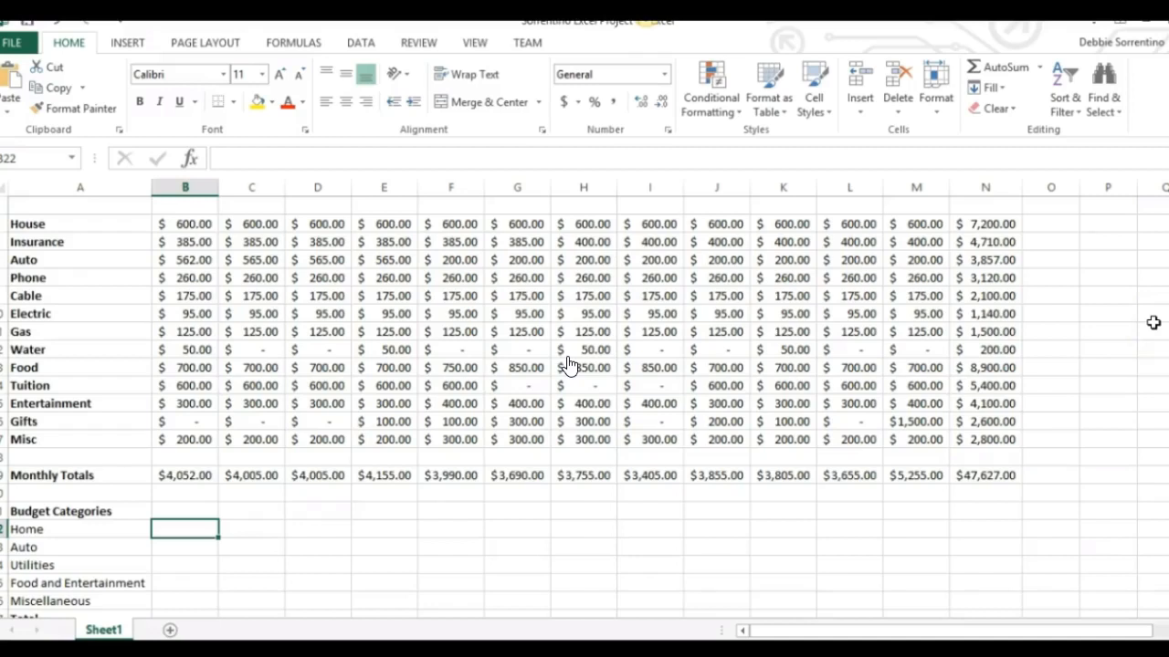
# Examine the Yearly Totals from House to Misc against the blank cells beside the Home, Auto and Utilities categories.
pyautogui.moveTo(1168, 320); pyautogui.dragTo(1167, 302)
pyautogui.scroll(-1, 568, 364)
pyautogui.scroll(-1, 568, 363)
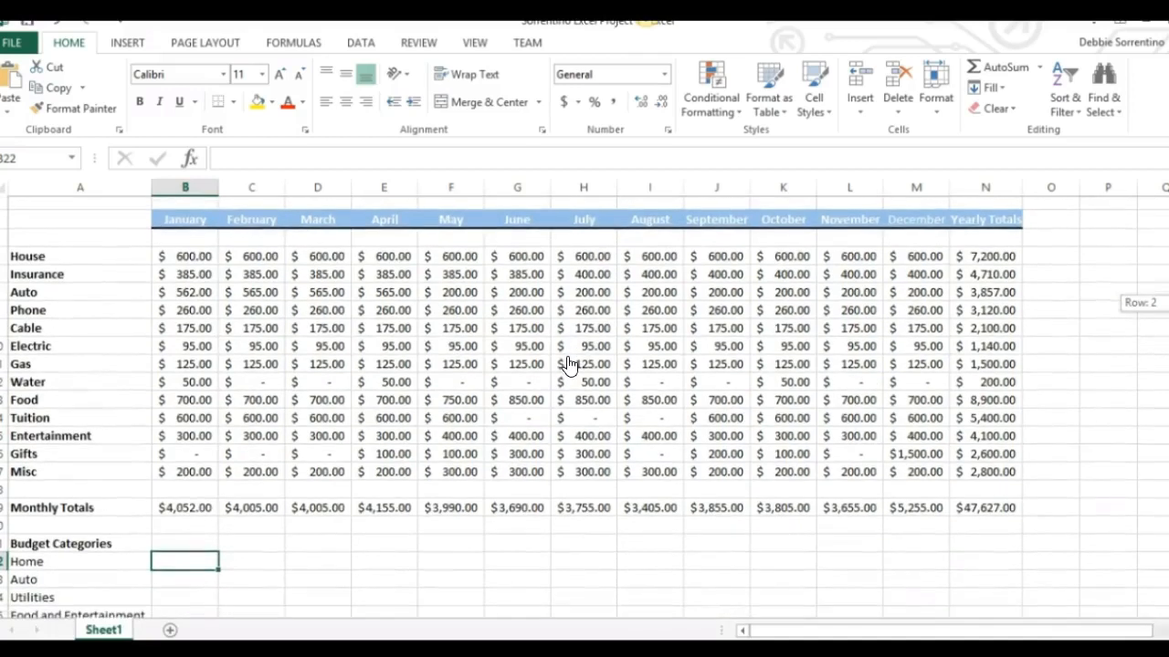
pyautogui.scroll(1, 570, 365)
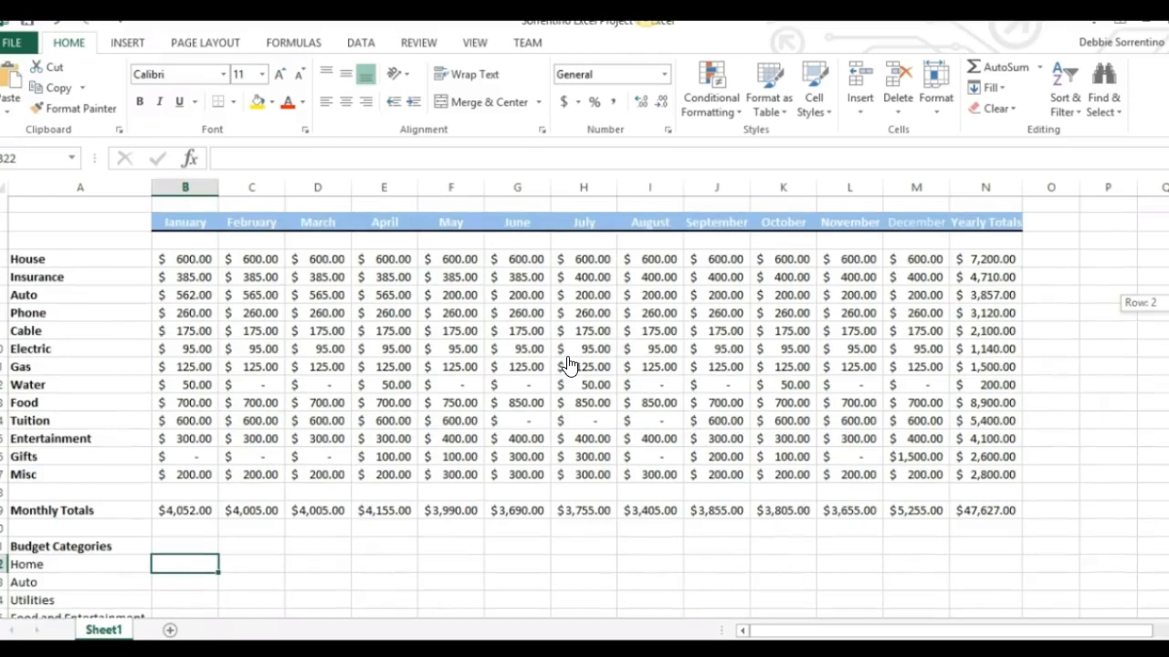
pyautogui.moveTo(985, 261); pyautogui.dragTo(991, 477)
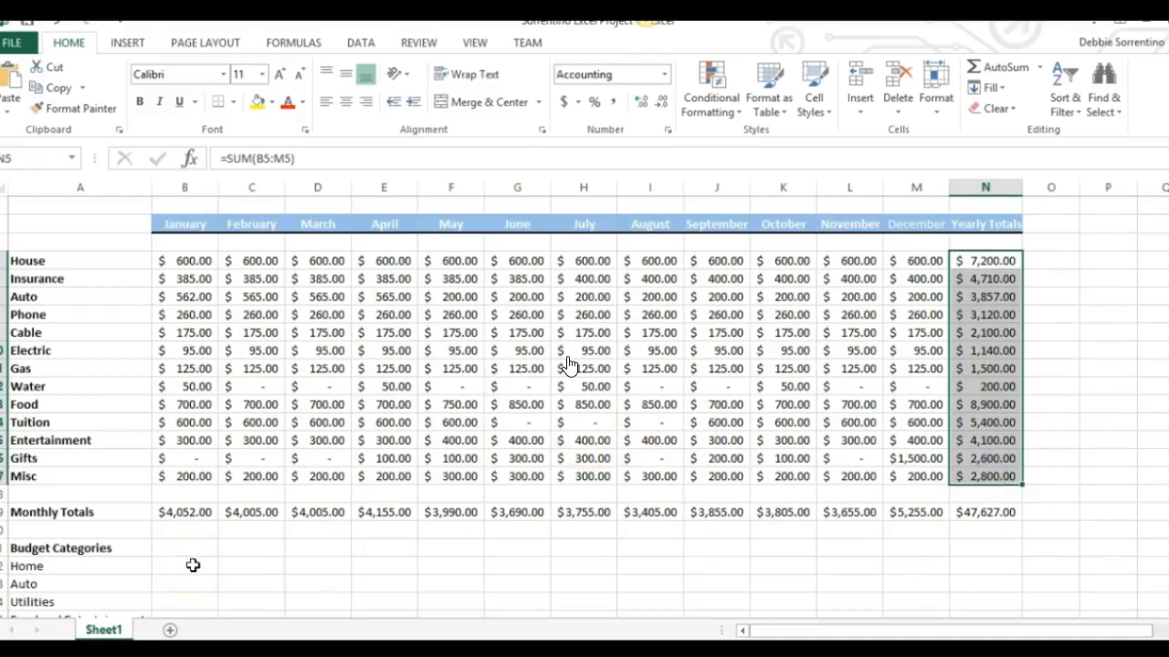
pyautogui.click(193, 565)
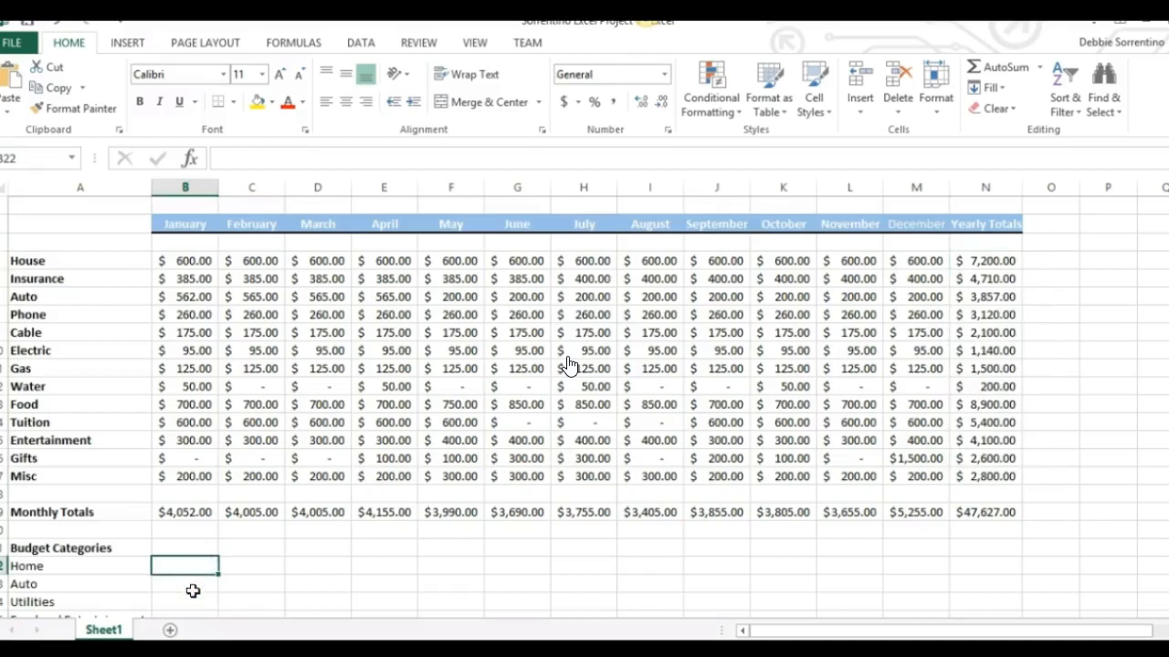
pyautogui.click(192, 591)
pyautogui.click(192, 603)
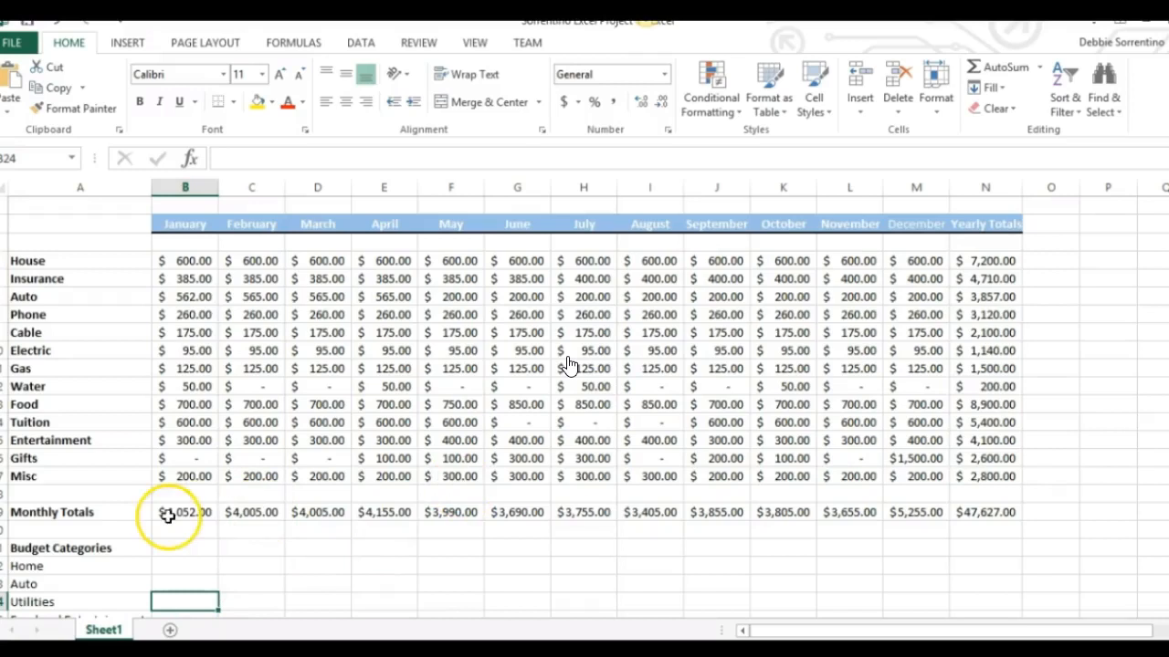
pyautogui.click(175, 566)
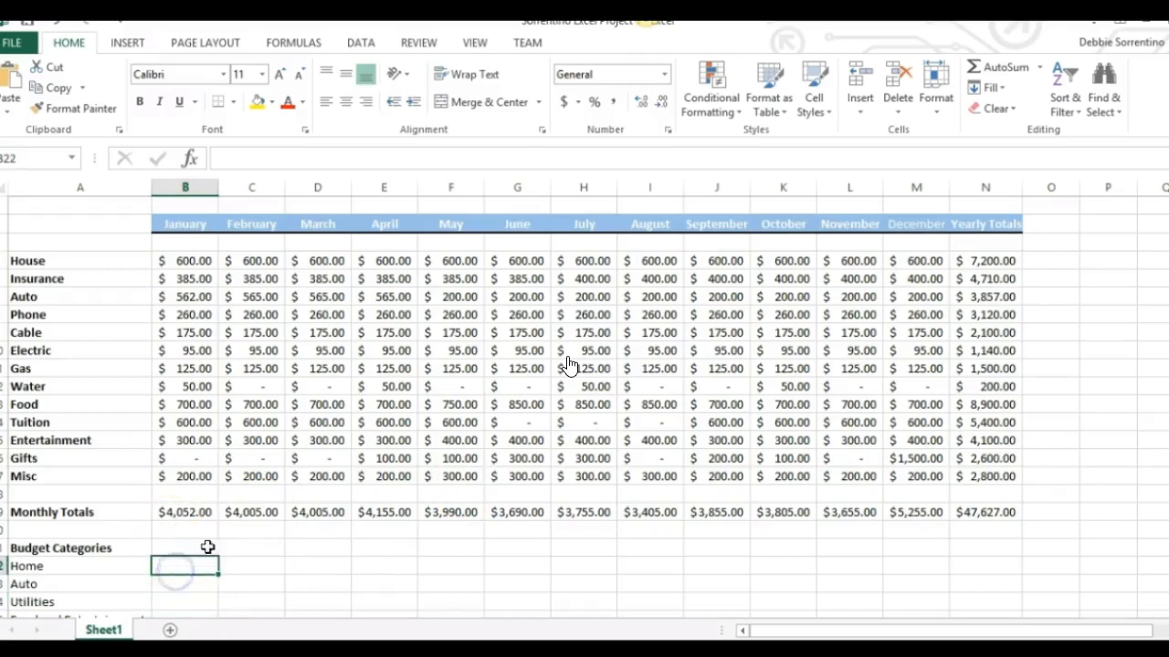
pyautogui.click(979, 262)
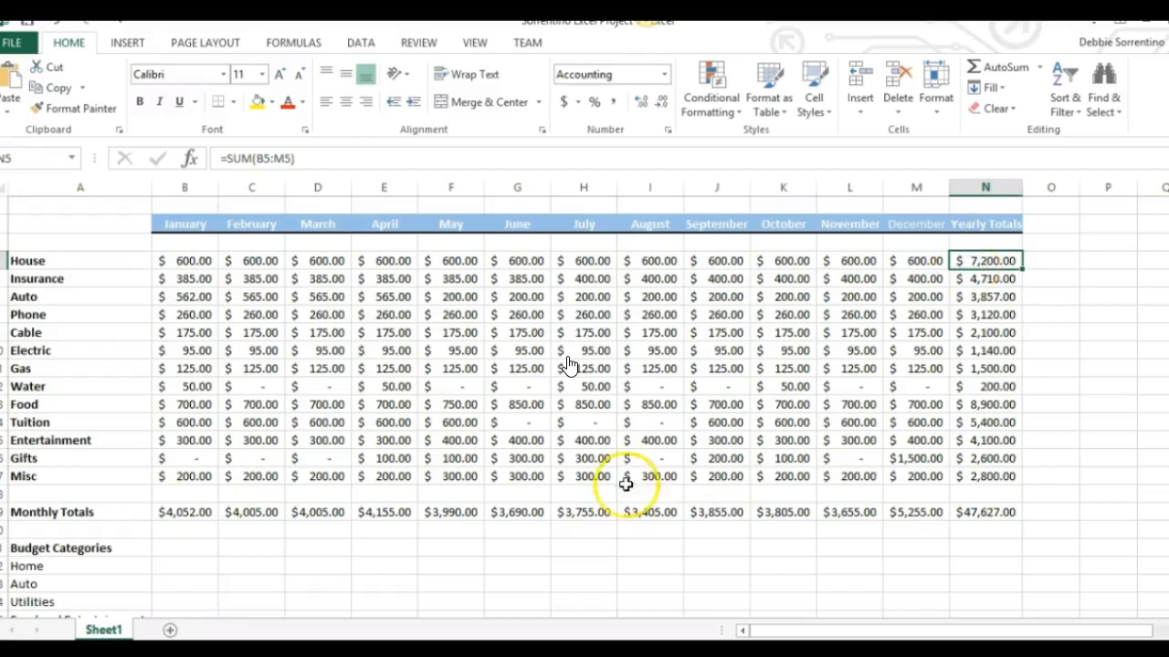
# Link the Home category amount in B22 to House's yearly total with the formula =N5.
pyautogui.click(184, 570)
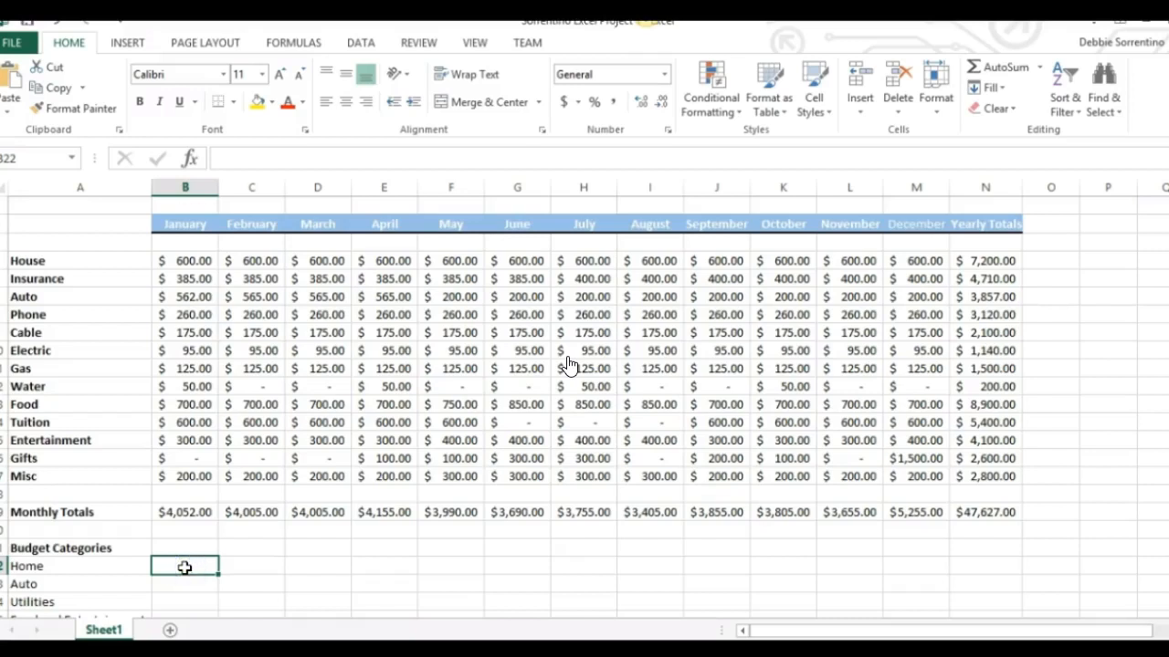
pyautogui.write('=')
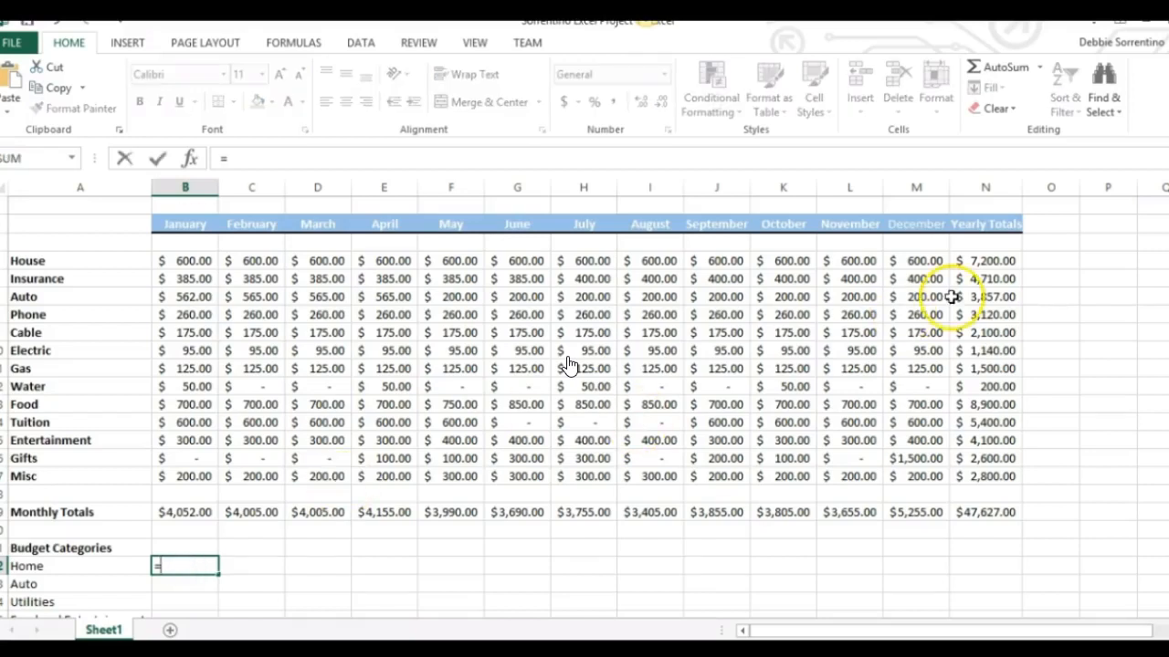
pyautogui.click(981, 262)
pyautogui.press('Return')
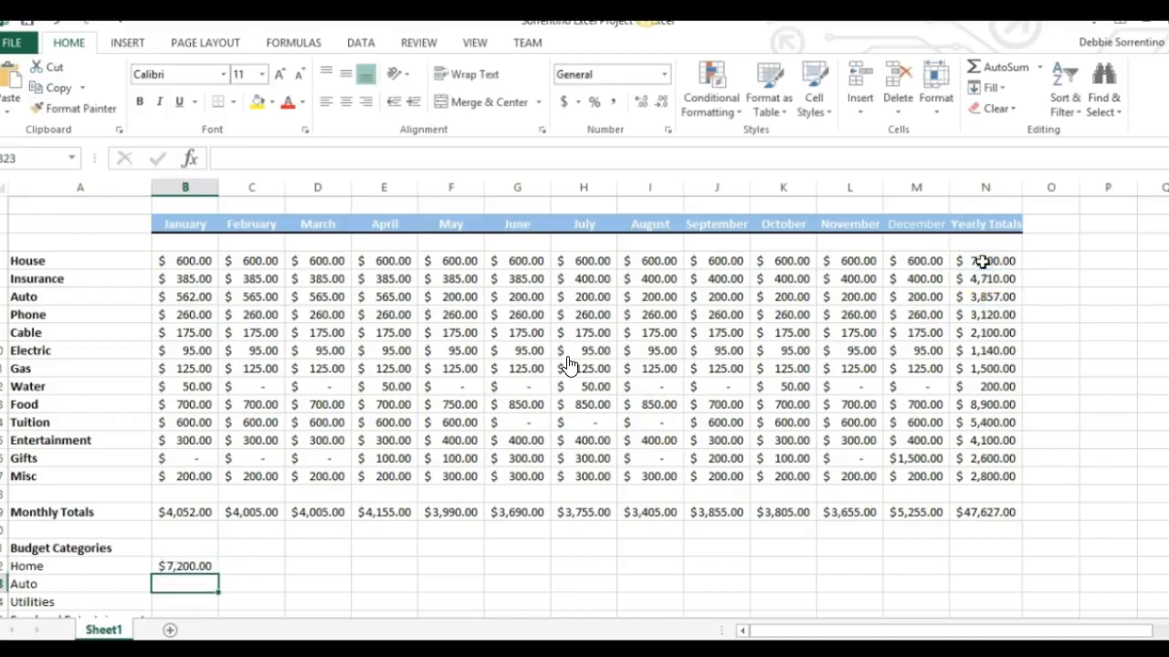
pyautogui.click(982, 262)
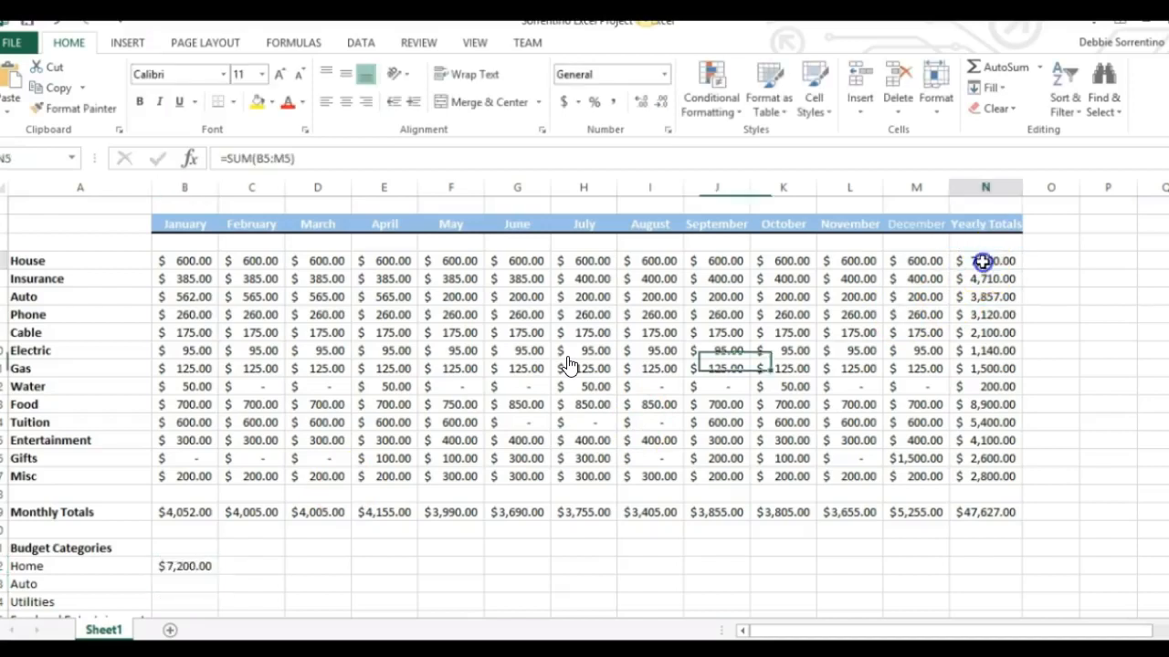
pyautogui.click(180, 567)
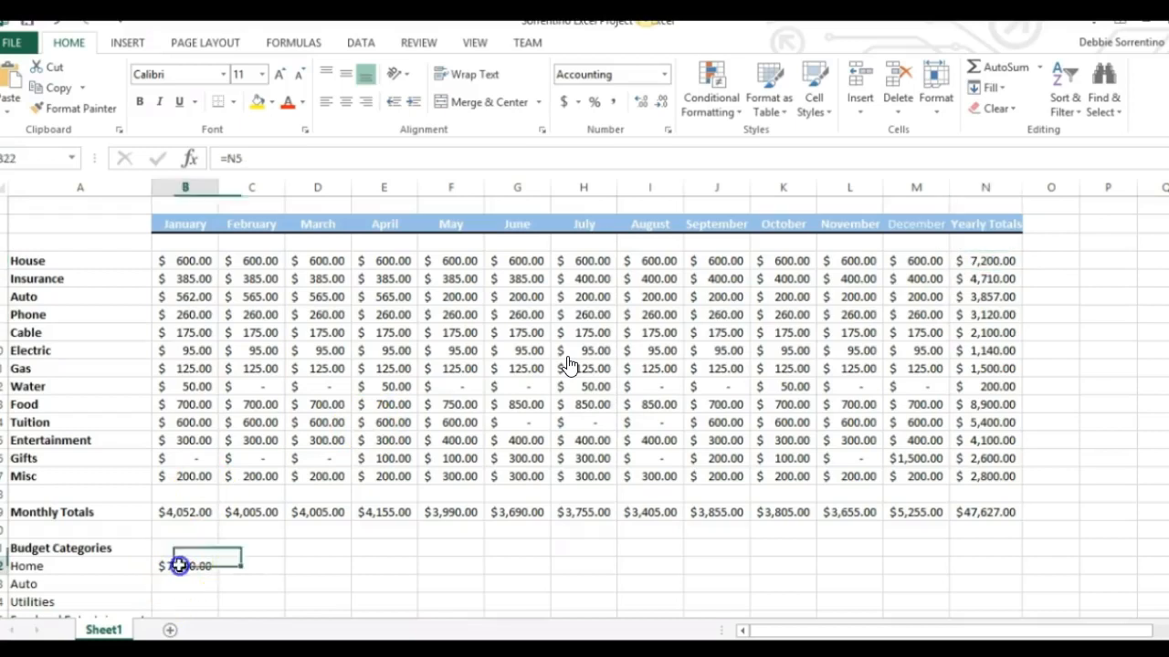
# Calculate the Auto category amount in B23 from the Insurance and Auto yearly totals with the formula =N6+N7.
pyautogui.click(181, 587)
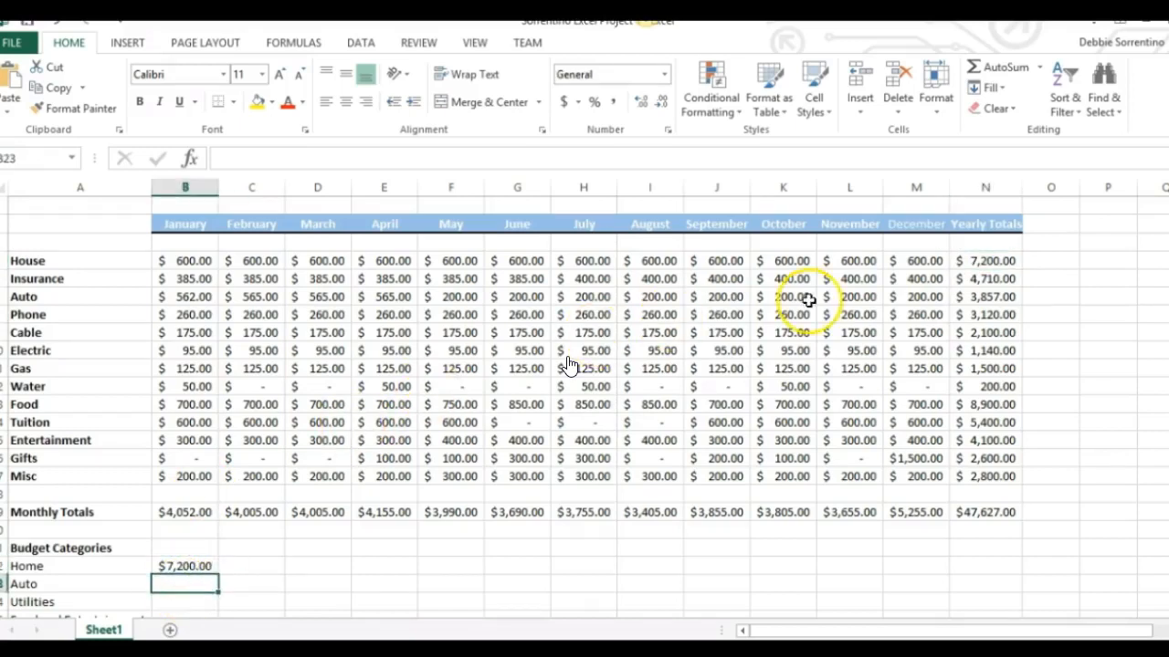
pyautogui.click(978, 282)
pyautogui.click(979, 298)
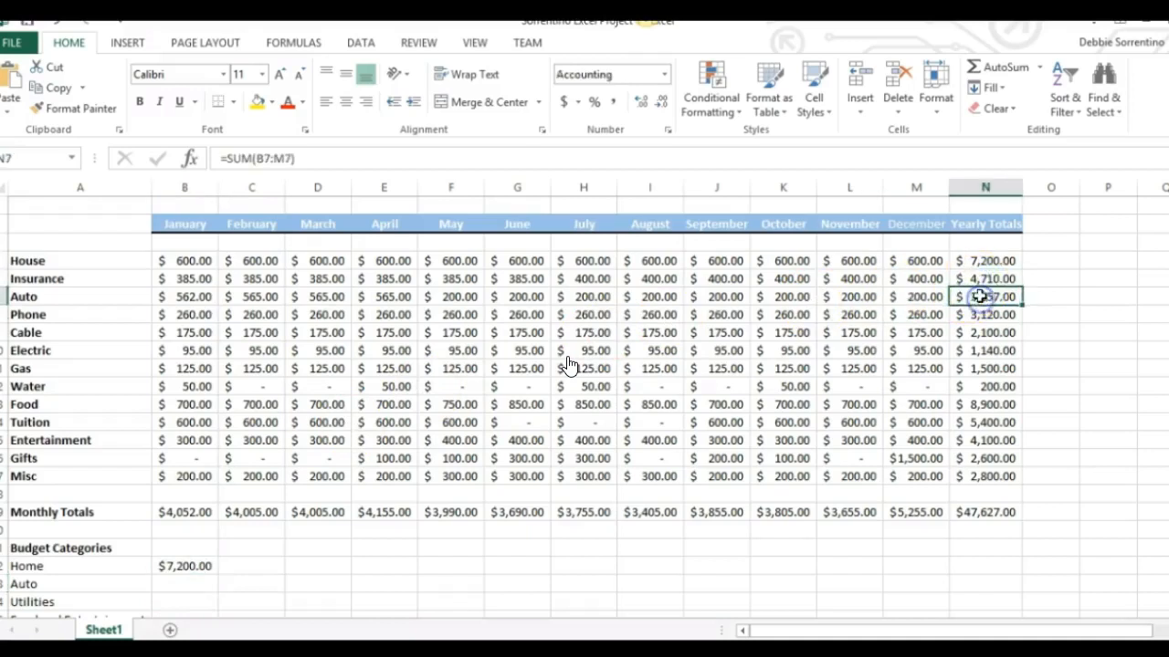
pyautogui.click(978, 280)
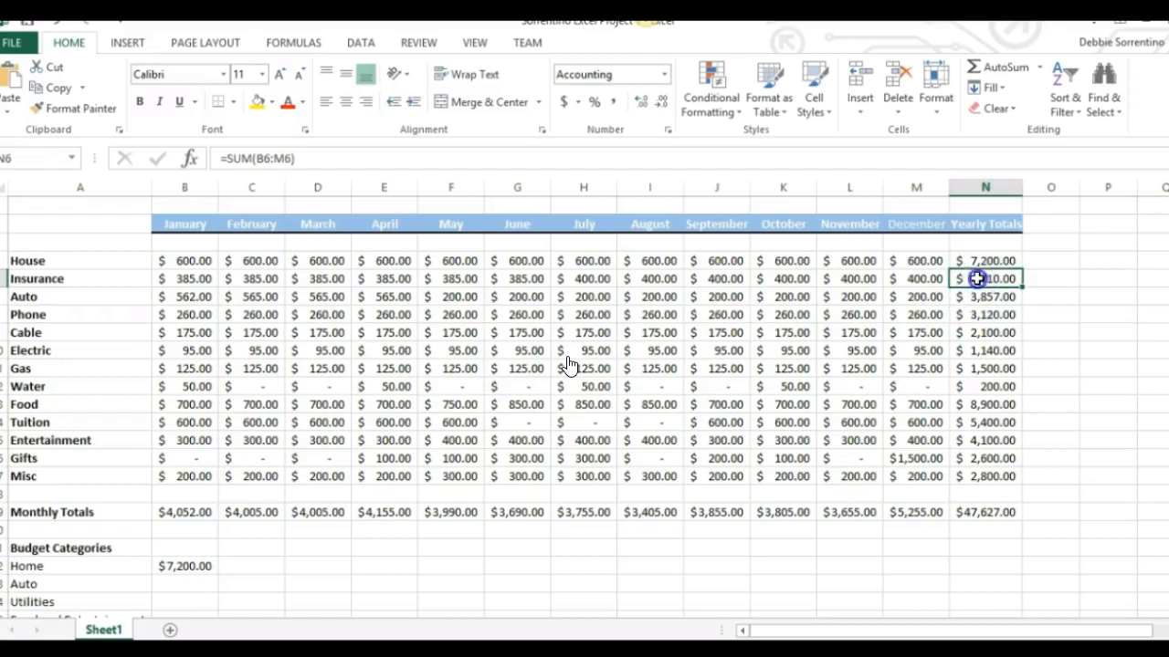
pyautogui.click(180, 587)
pyautogui.write('=')
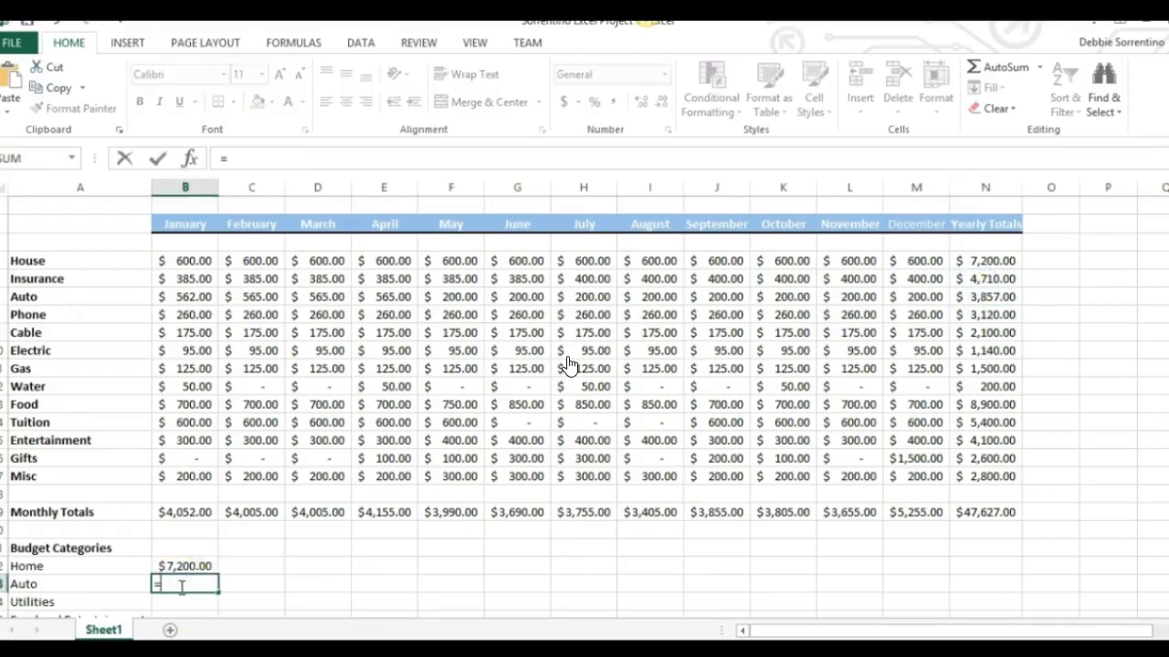
pyautogui.click(990, 278)
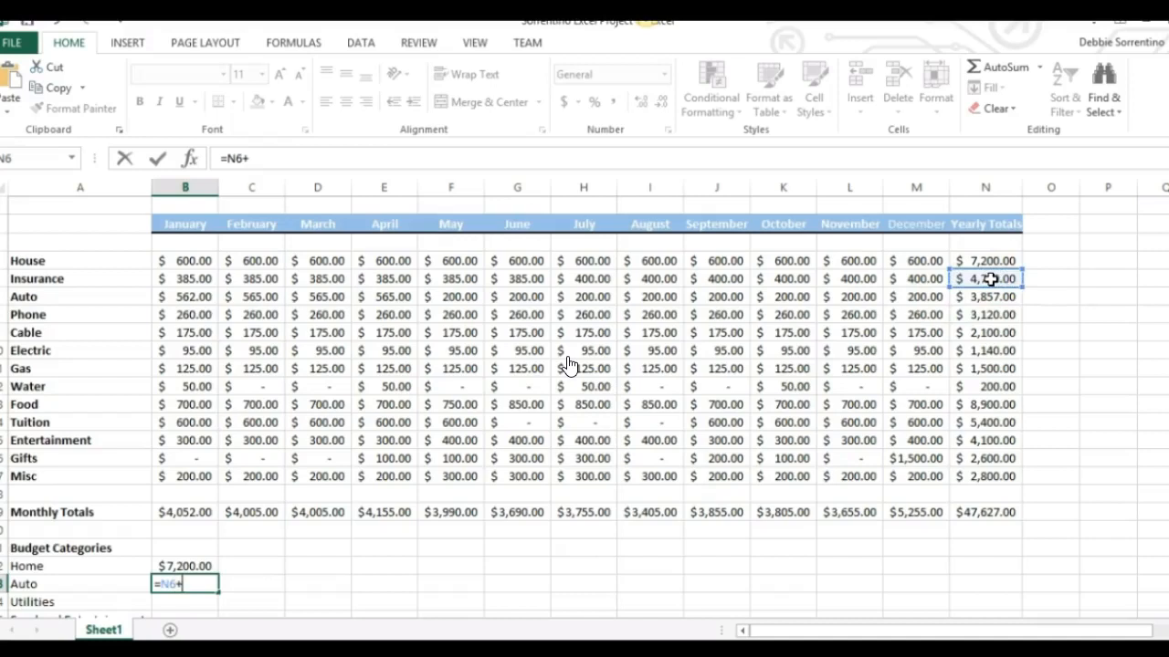
pyautogui.click(987, 297)
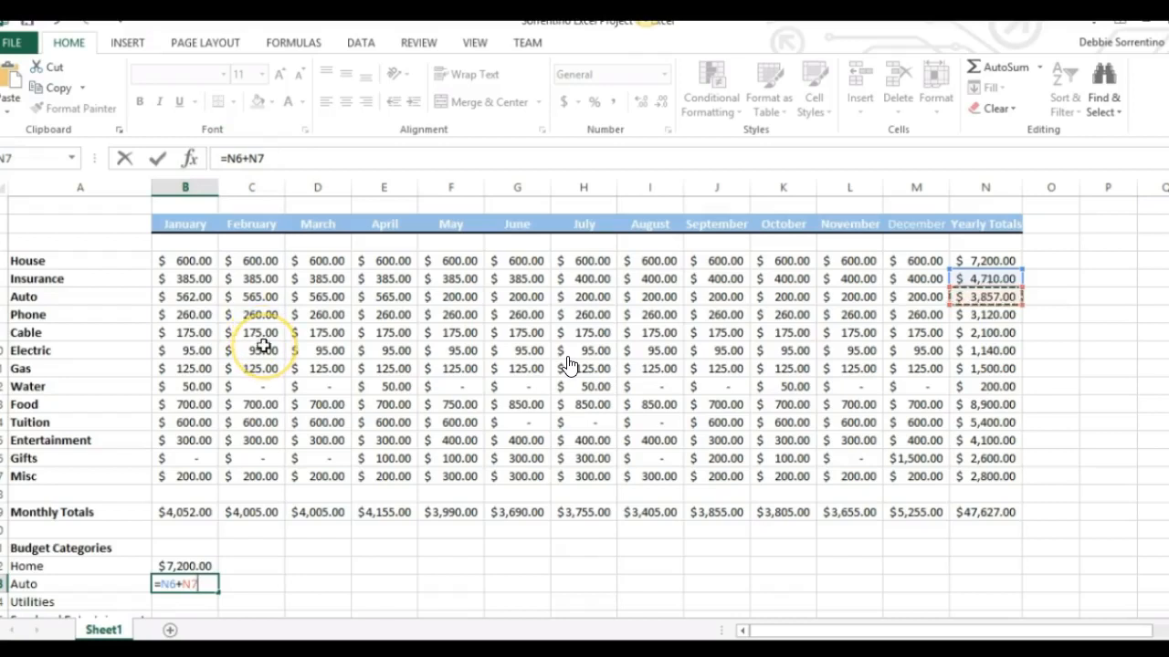
pyautogui.press('Return')
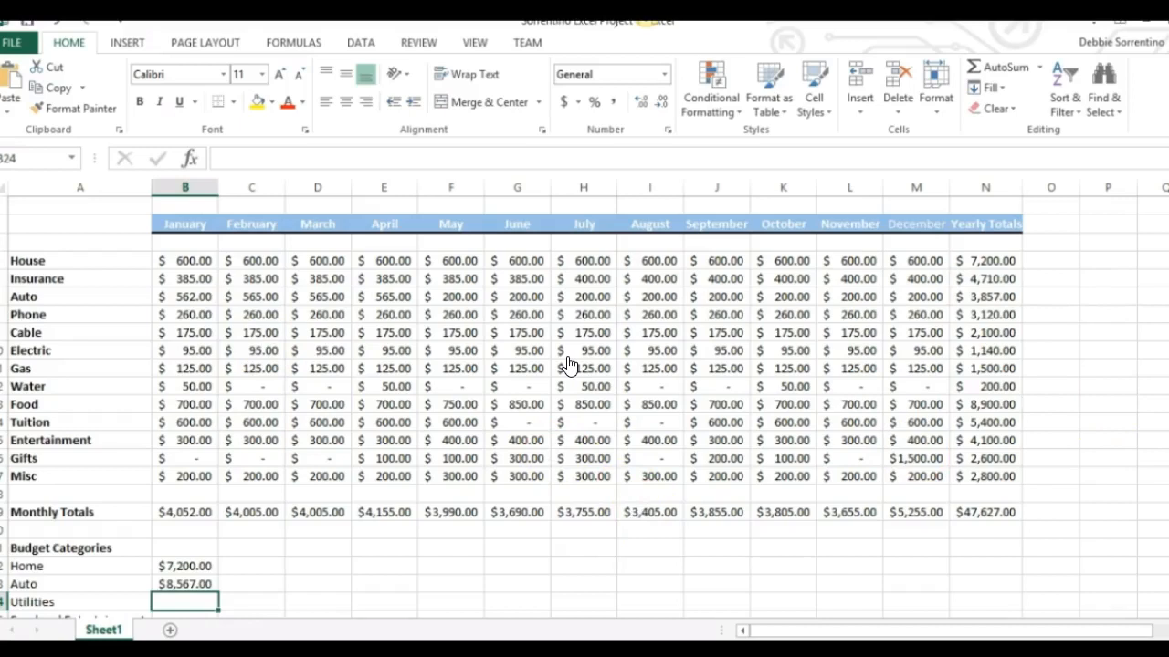
# Widen column B so that all budget category amounts and their Total fit inside it.
pyautogui.scroll(-2, 569, 365)
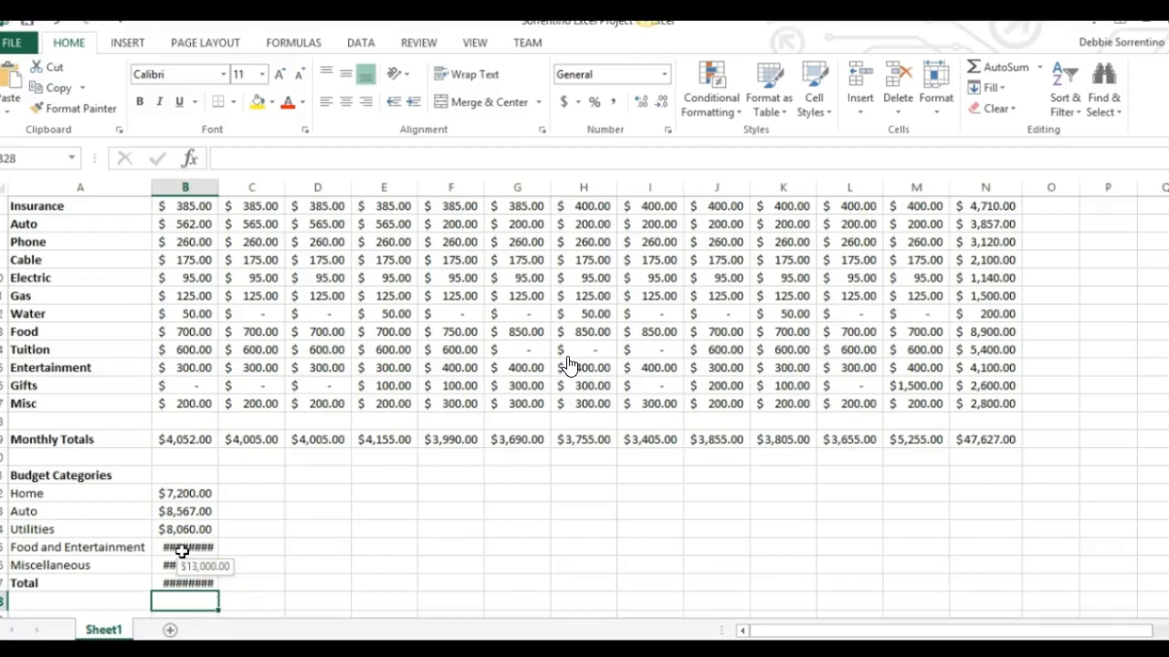
pyautogui.doubleClick(219, 188)
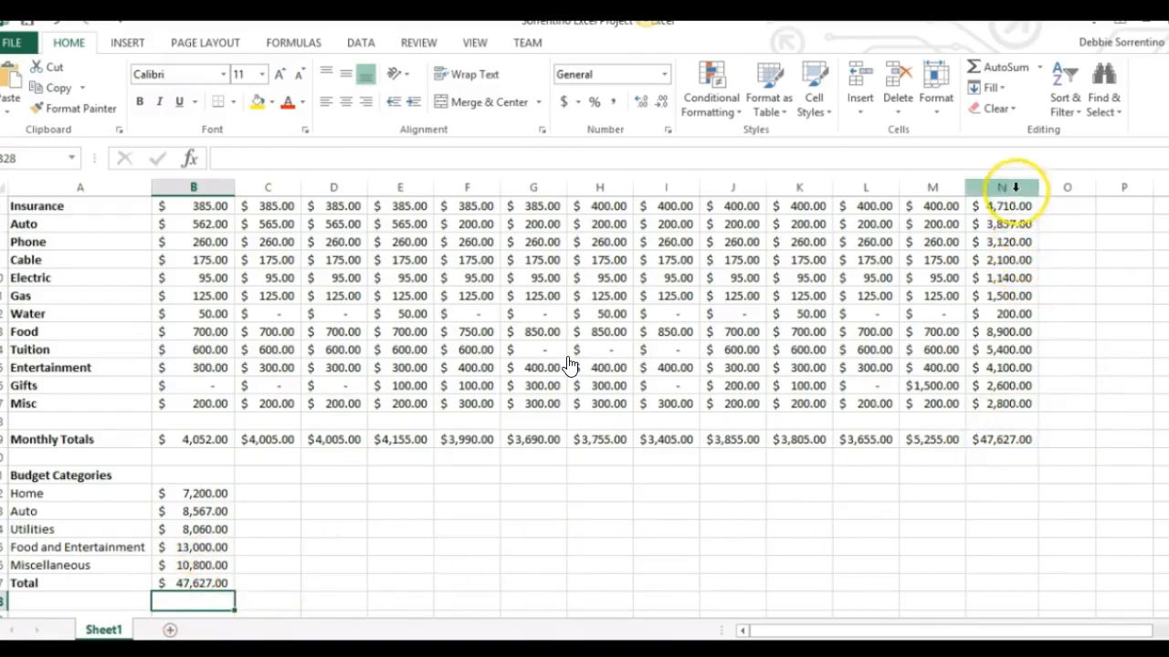
pyautogui.click(265, 601)
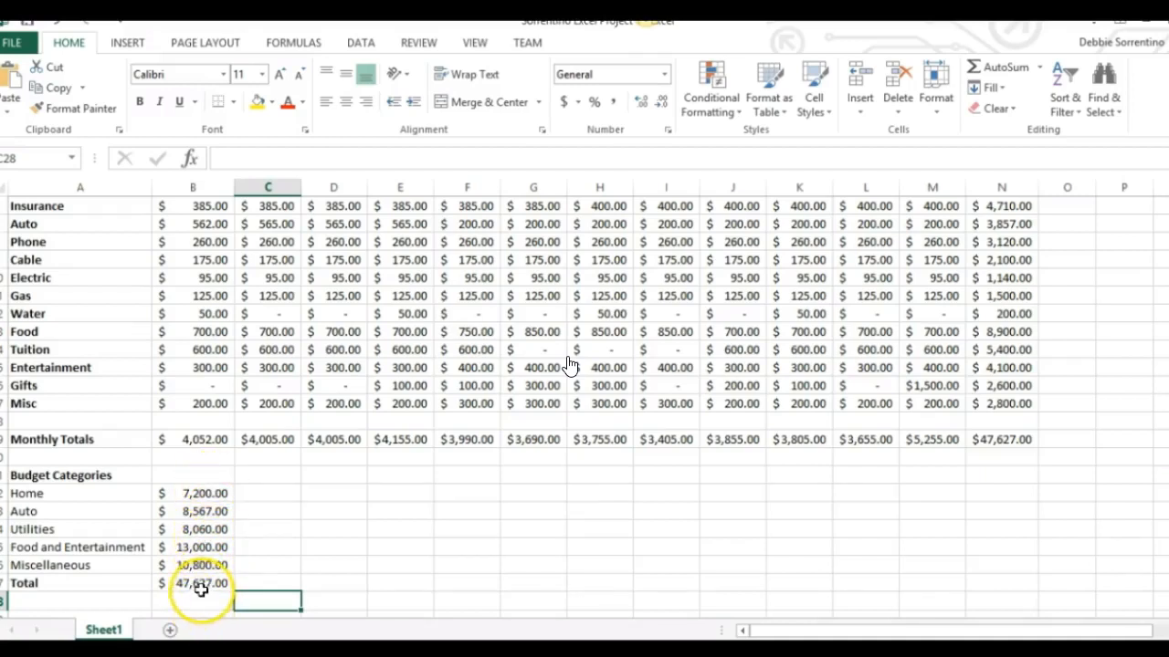
# Calculate the Home category's share of the Total in C22 with the formula =B22/B27.
pyautogui.click(258, 491)
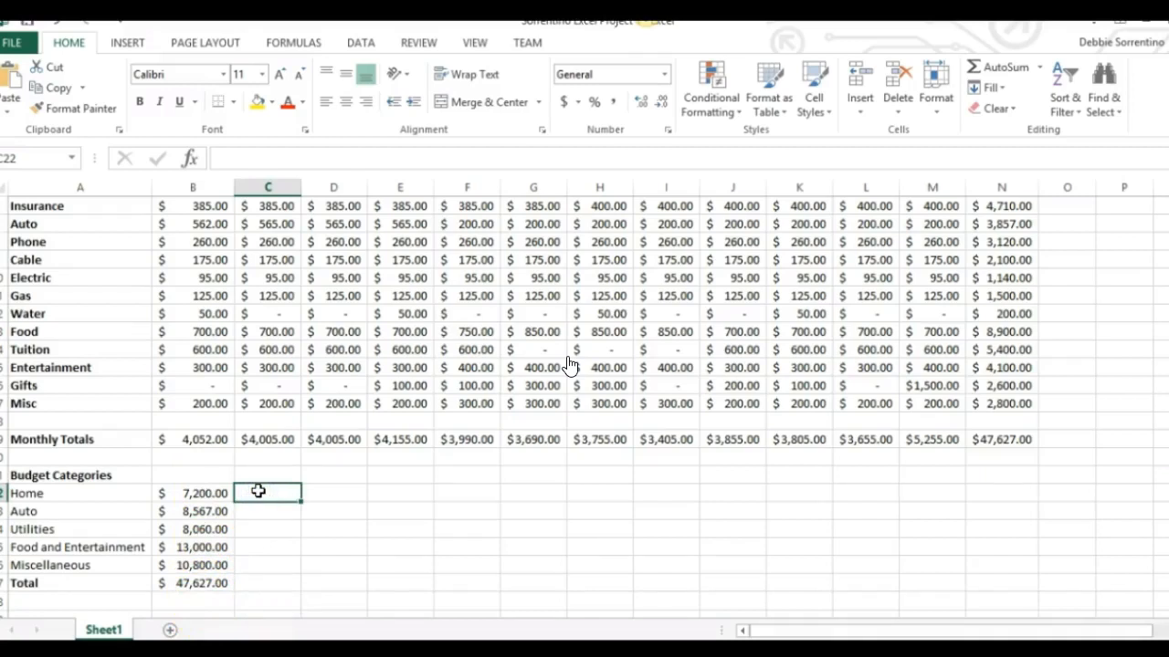
pyautogui.write('=')
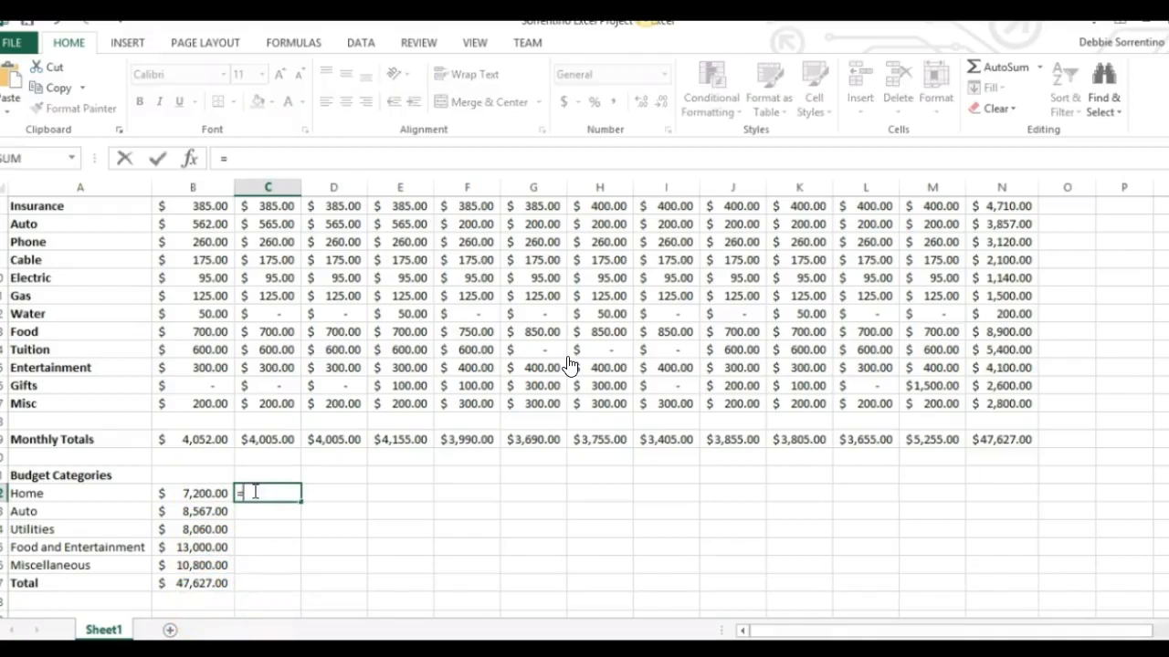
pyautogui.click(204, 494)
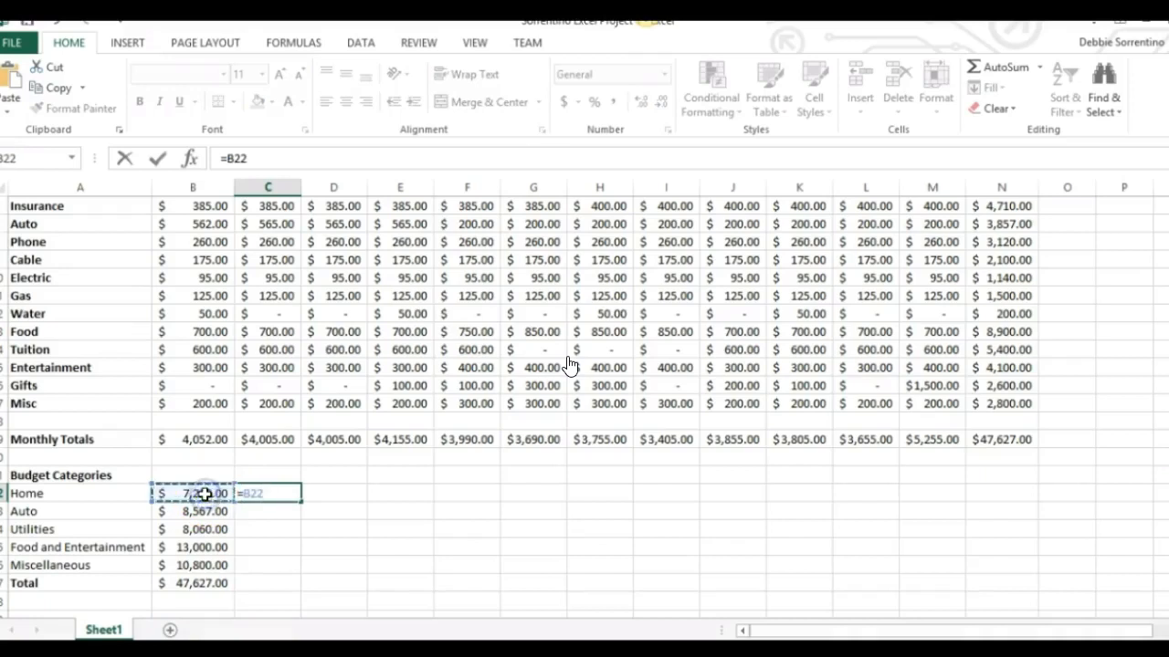
pyautogui.write('/')
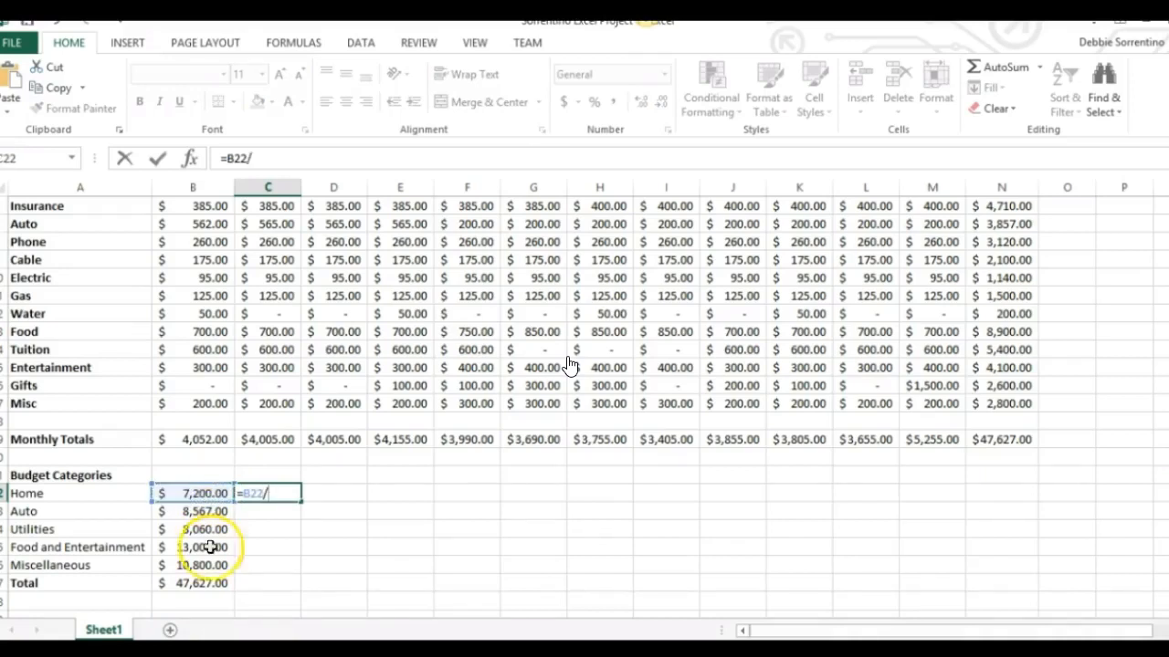
pyautogui.click(213, 583)
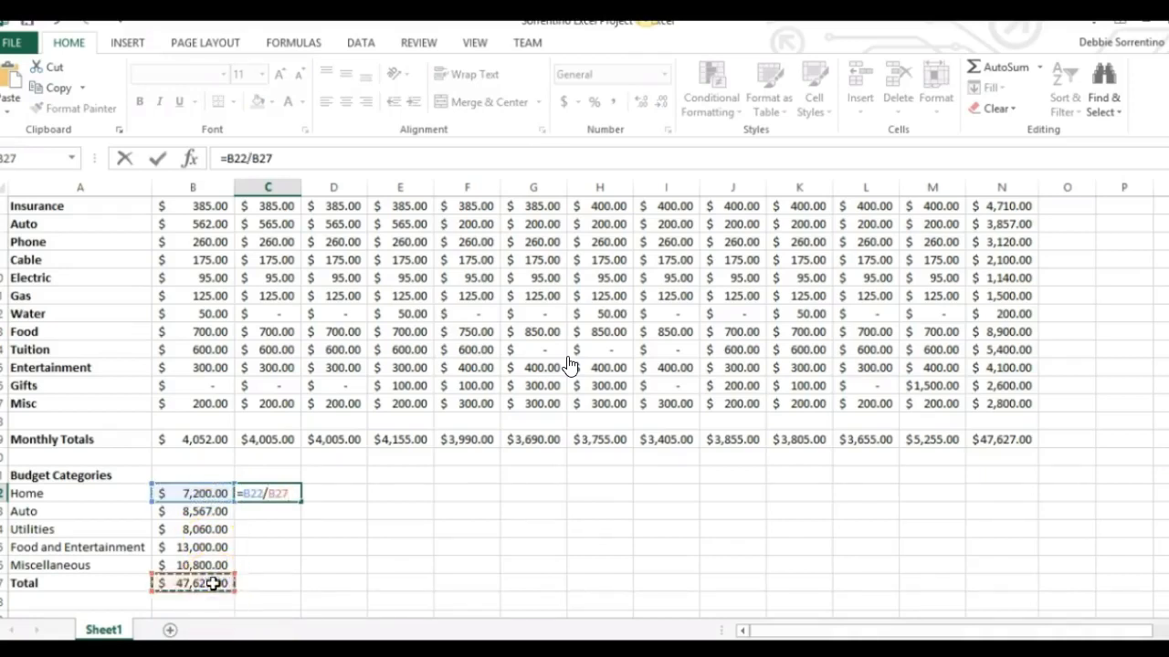
pyautogui.press('Return')
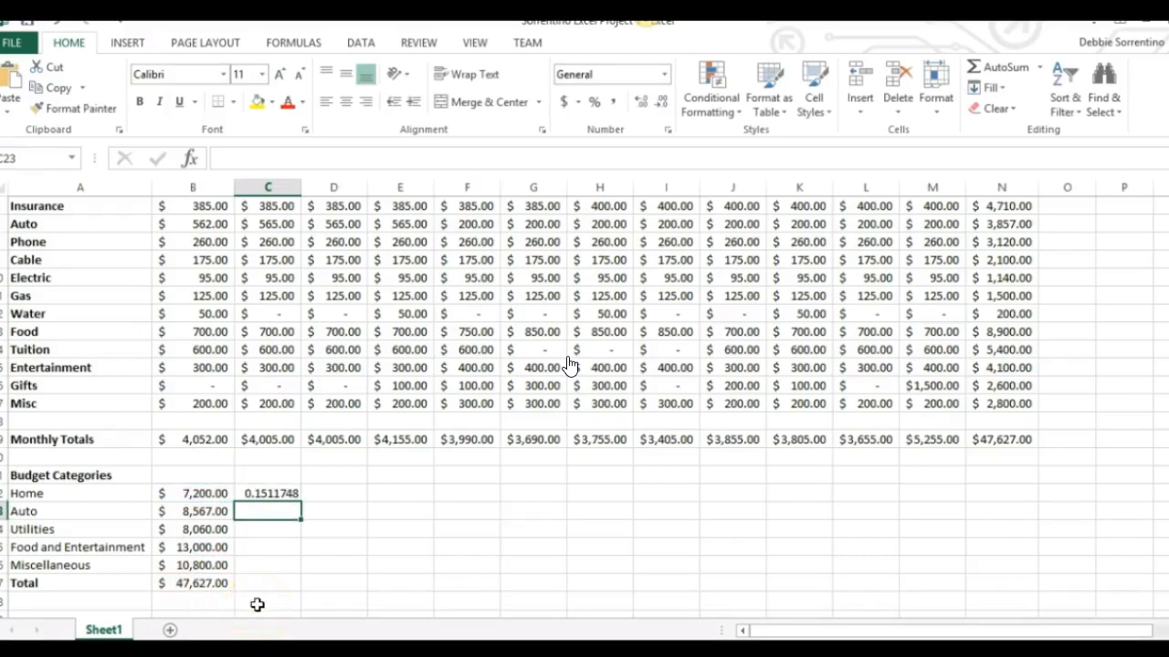
pyautogui.click(203, 583)
pyautogui.click(289, 493)
pyautogui.click(290, 157)
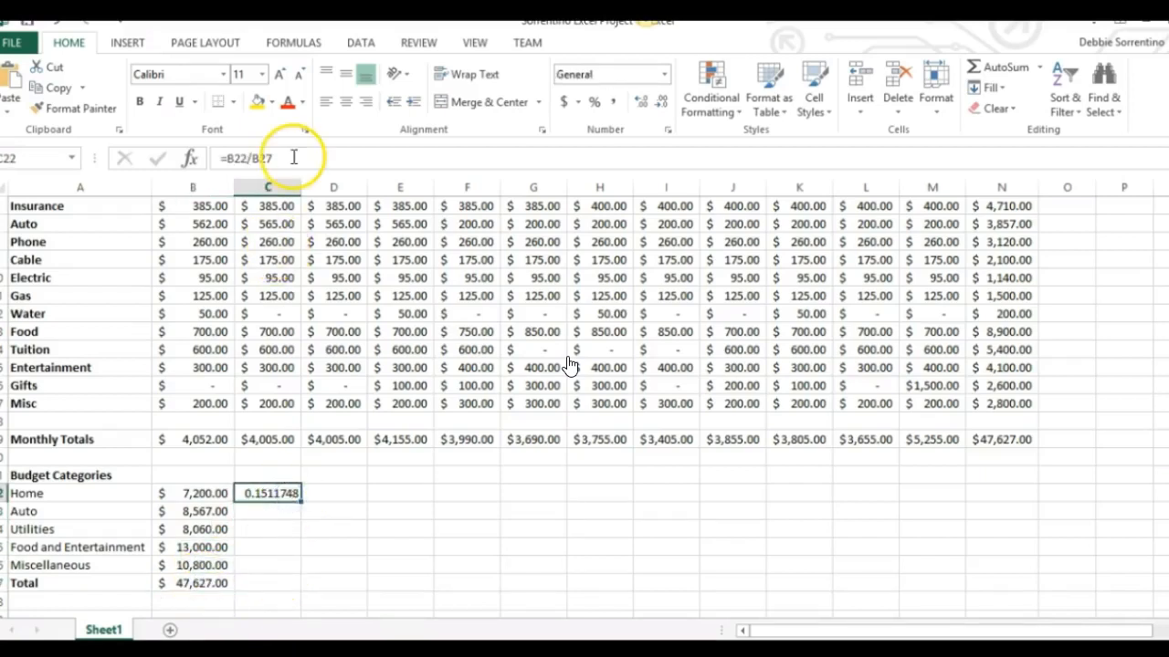
pyautogui.moveTo(256, 157); pyautogui.dragTo(287, 156)
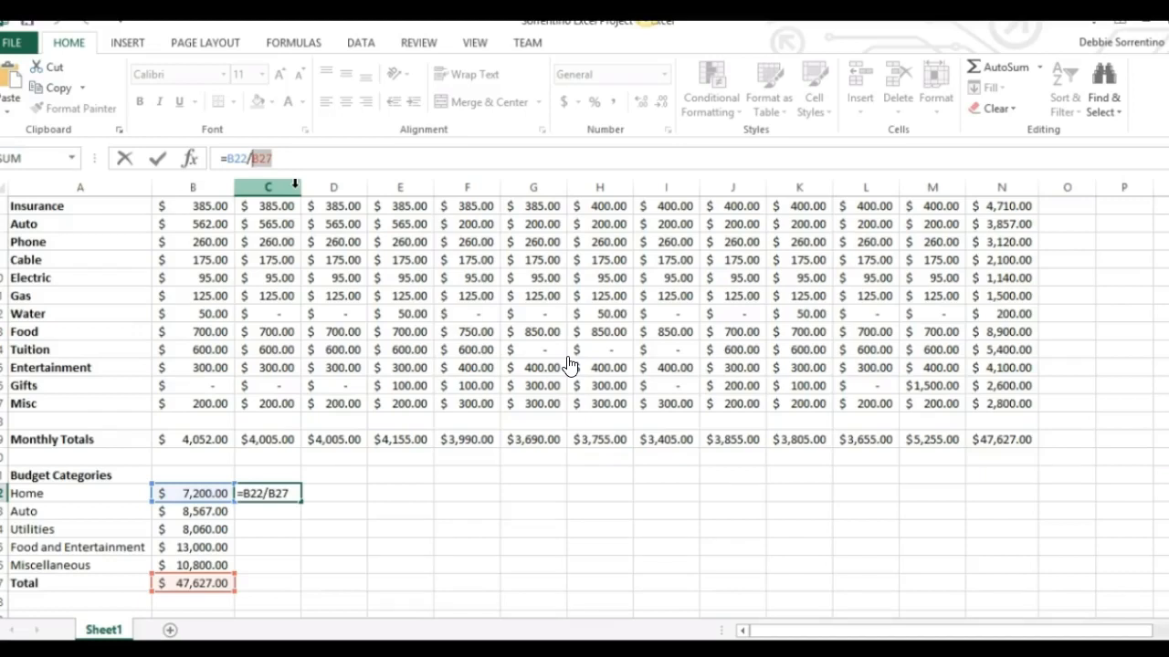
pyautogui.click(274, 601)
pyautogui.click(280, 529)
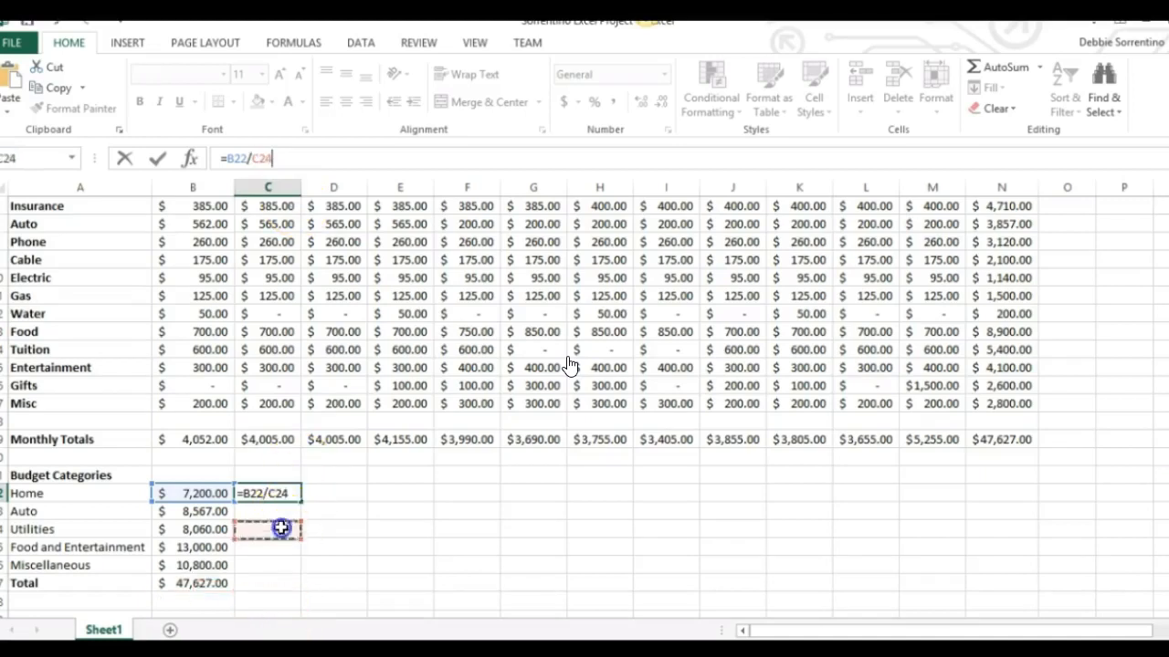
pyautogui.click(330, 517)
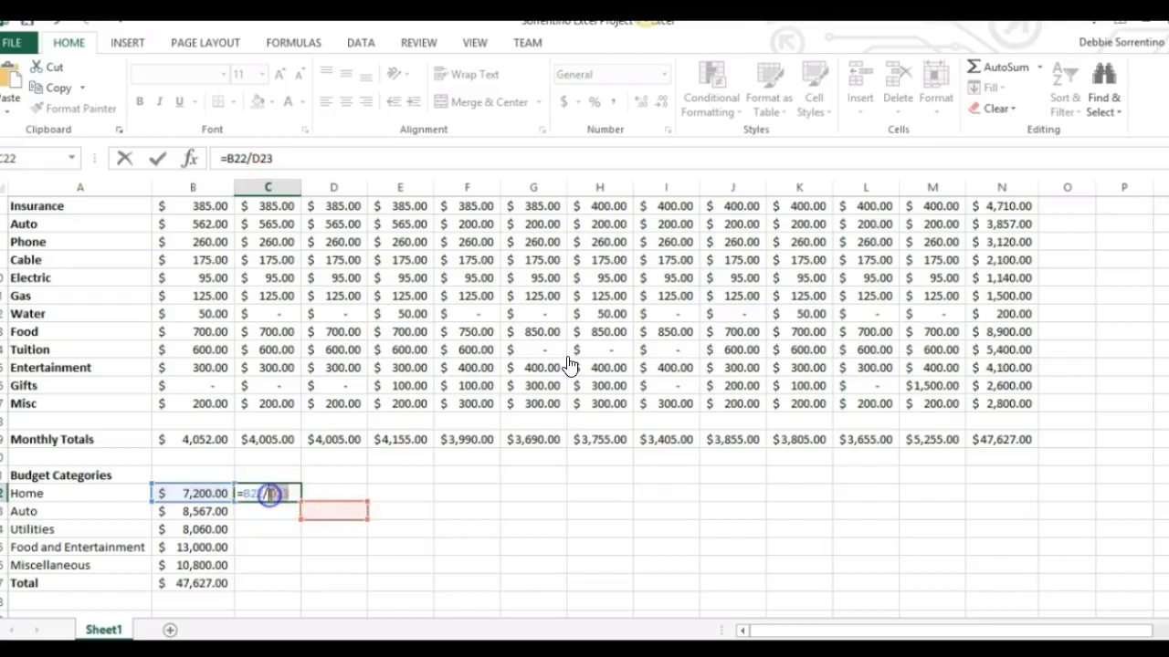
# Replace the divisor in C22's Home share formula with a reference to the Total amount in B27.
pyautogui.press('BackSpace')
pyautogui.press('BackSpace')
pyautogui.press('BackSpace')
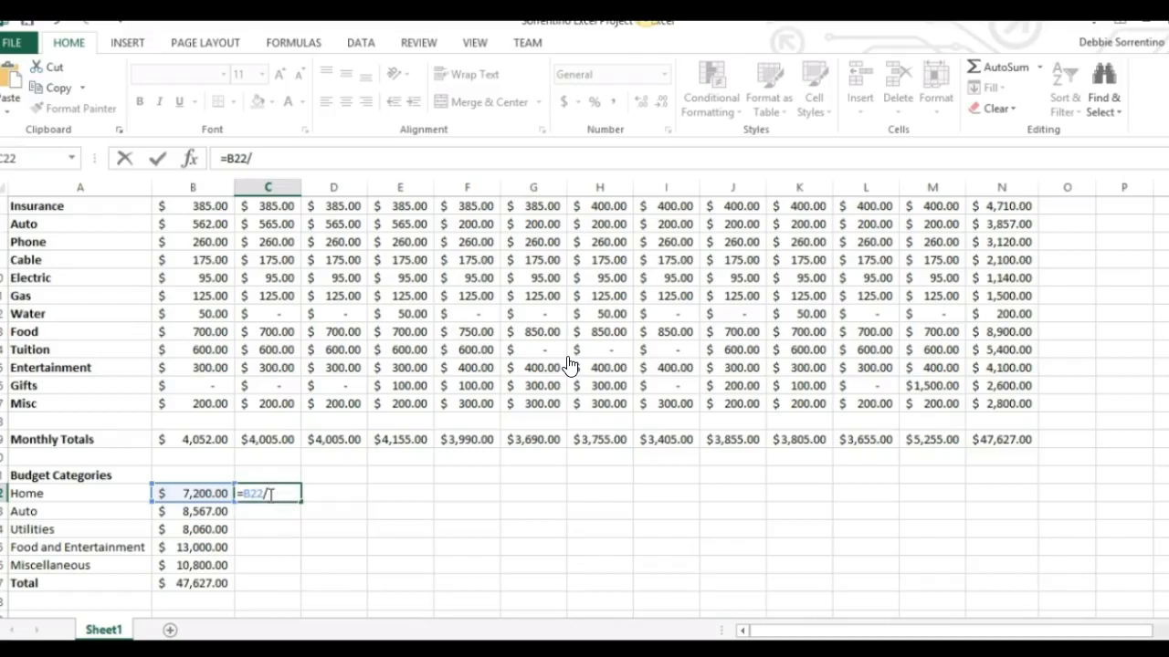
pyautogui.click(195, 584)
pyautogui.hotkey('ctrl', 'Return')
pyautogui.press('Return')
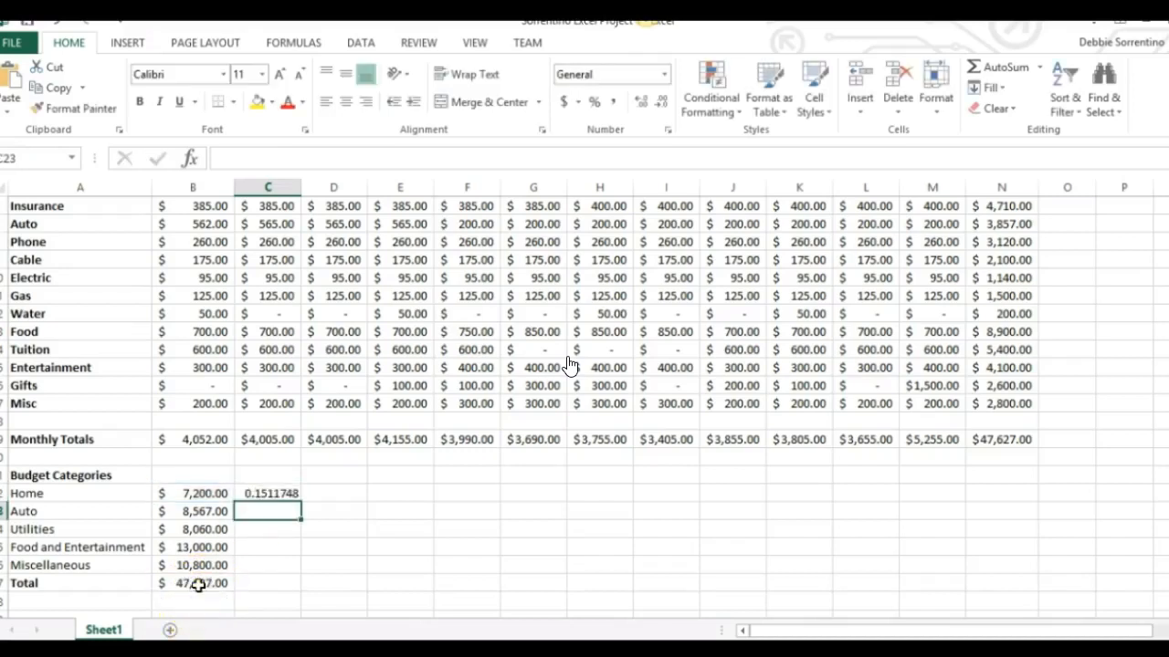
# Examine the budget category names and amounts in A22:B26 against the detailed expense labels from Insurance to Misc.
pyautogui.click(322, 595)
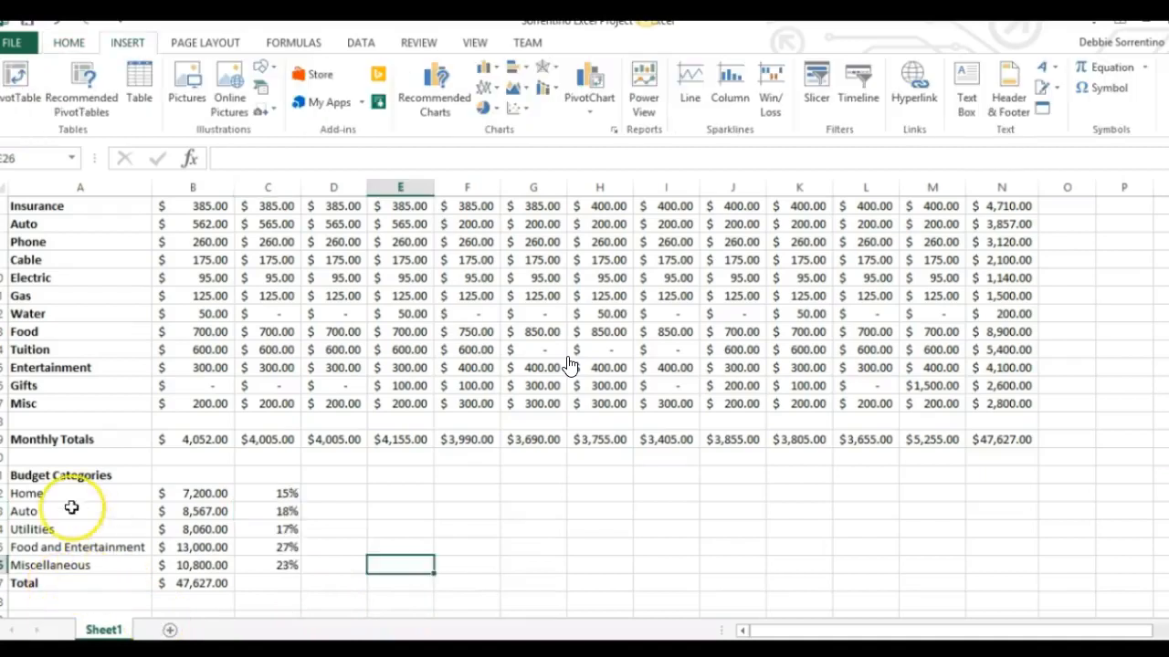
pyautogui.moveTo(48, 493); pyautogui.dragTo(195, 565)
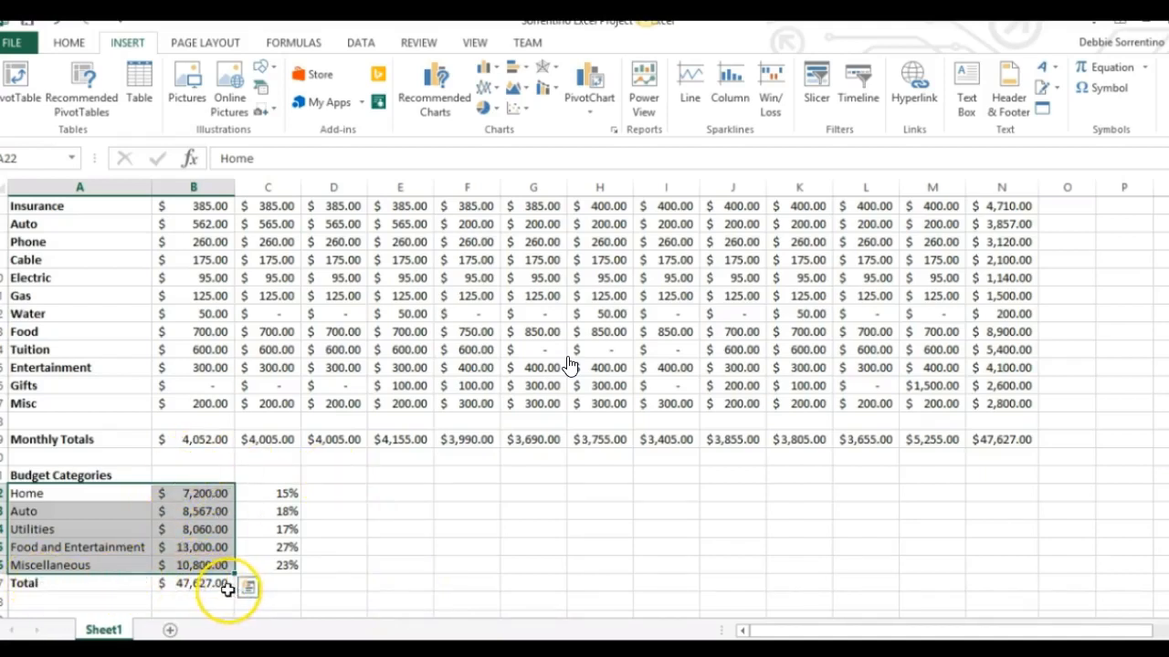
pyautogui.click(295, 604)
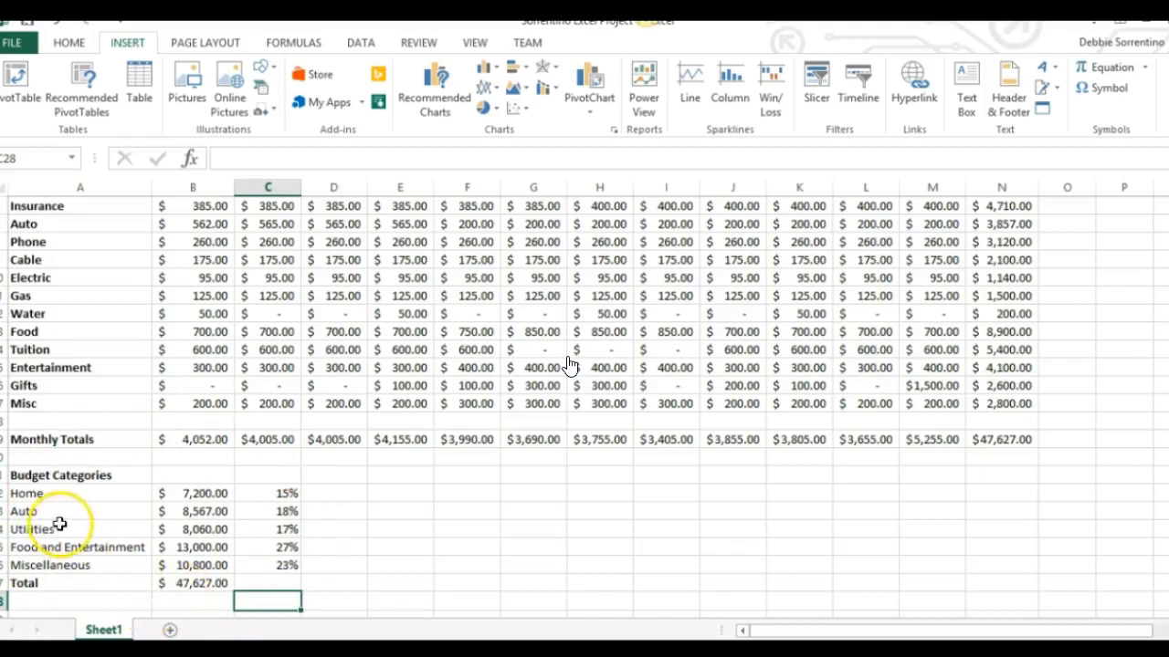
pyautogui.click(37, 494)
pyautogui.click(36, 511)
pyautogui.click(33, 530)
pyautogui.moveTo(57, 202); pyautogui.dragTo(60, 398)
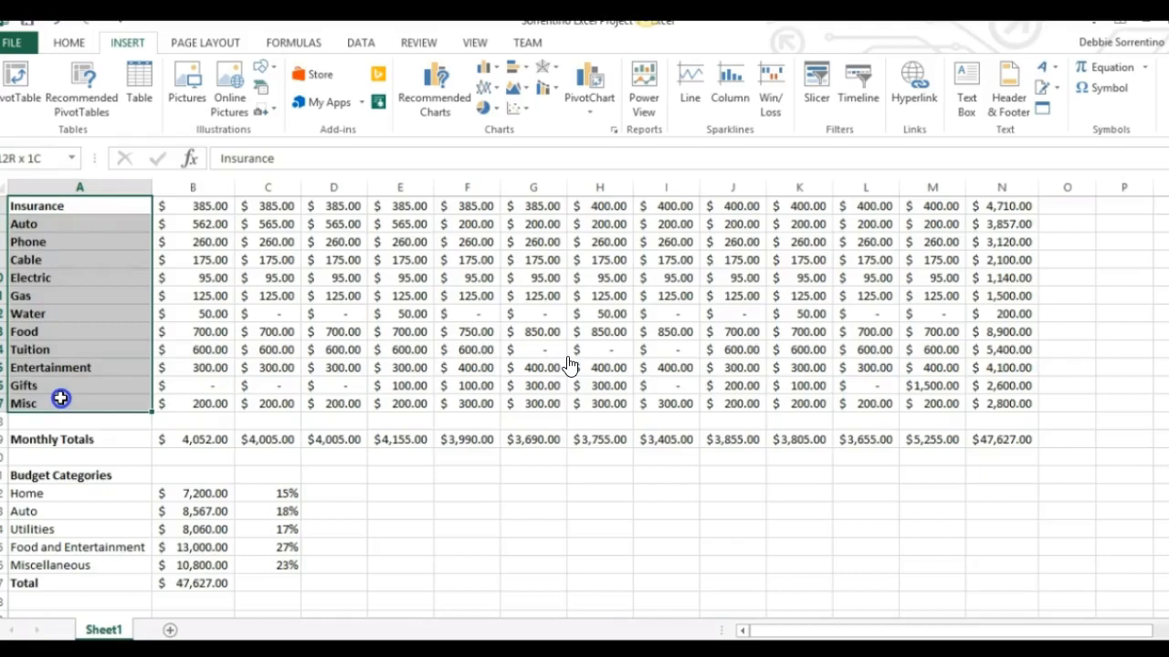
pyautogui.moveTo(60, 398); pyautogui.dragTo(60, 400)
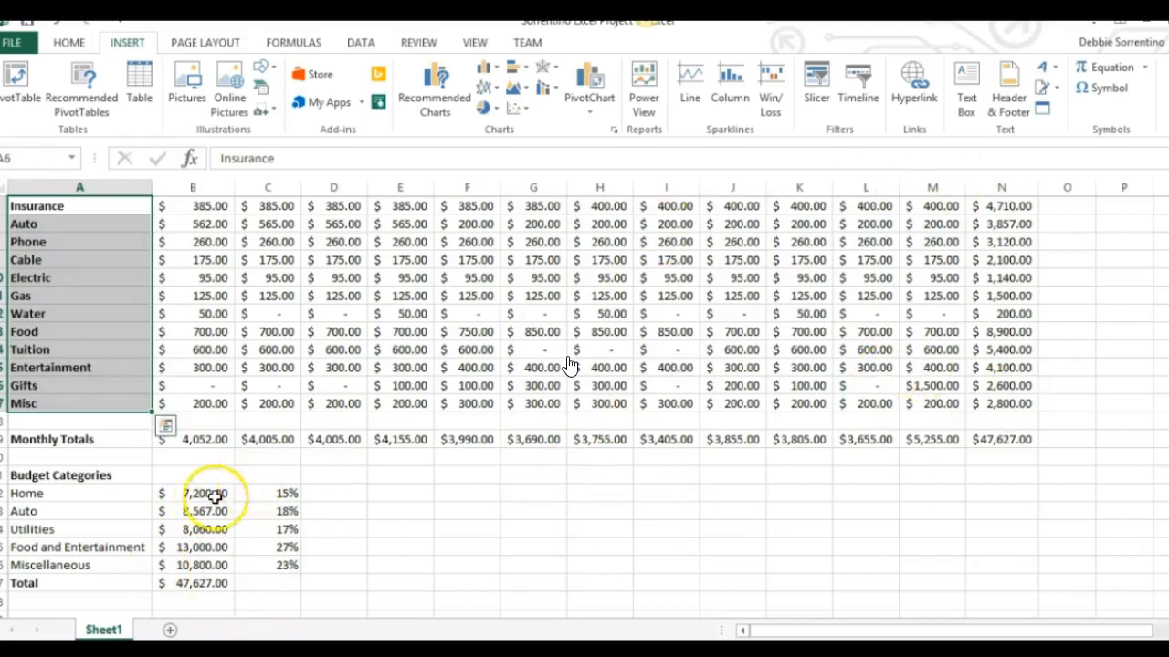
pyautogui.moveTo(201, 494); pyautogui.dragTo(203, 567)
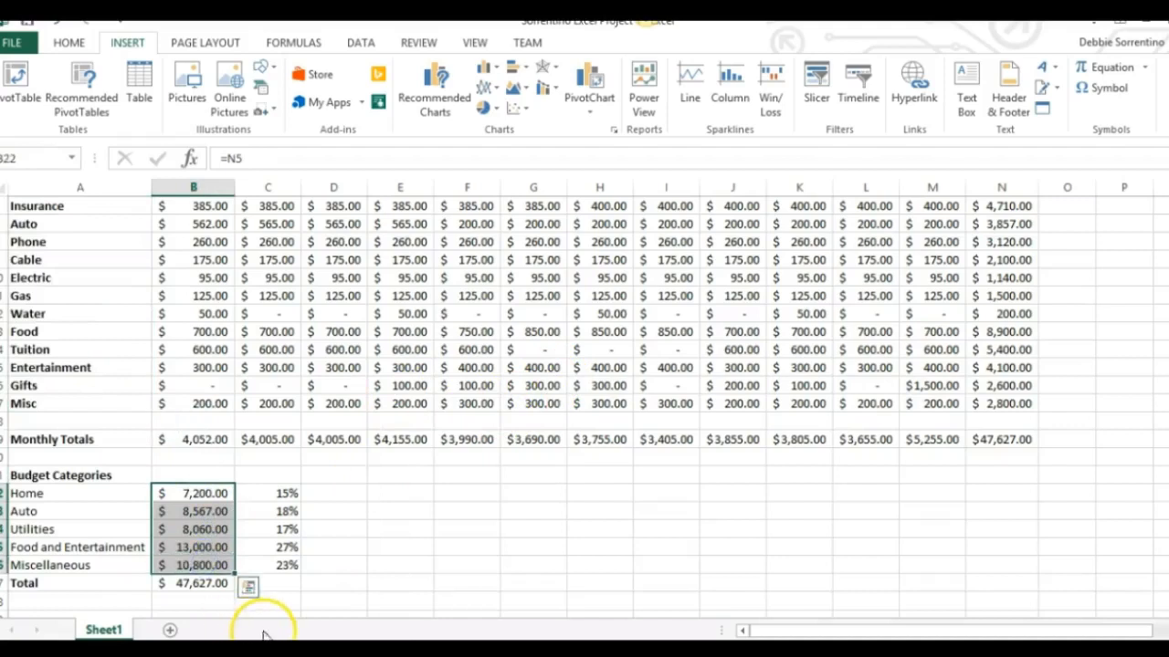
pyautogui.click(292, 595)
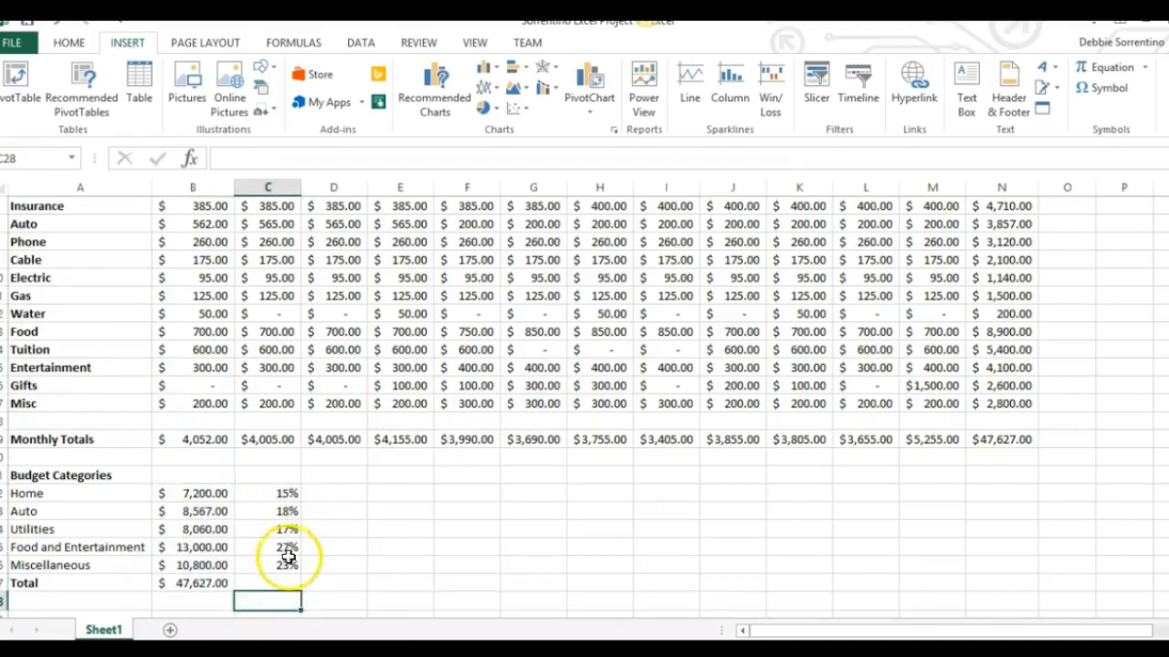
pyautogui.click(369, 552)
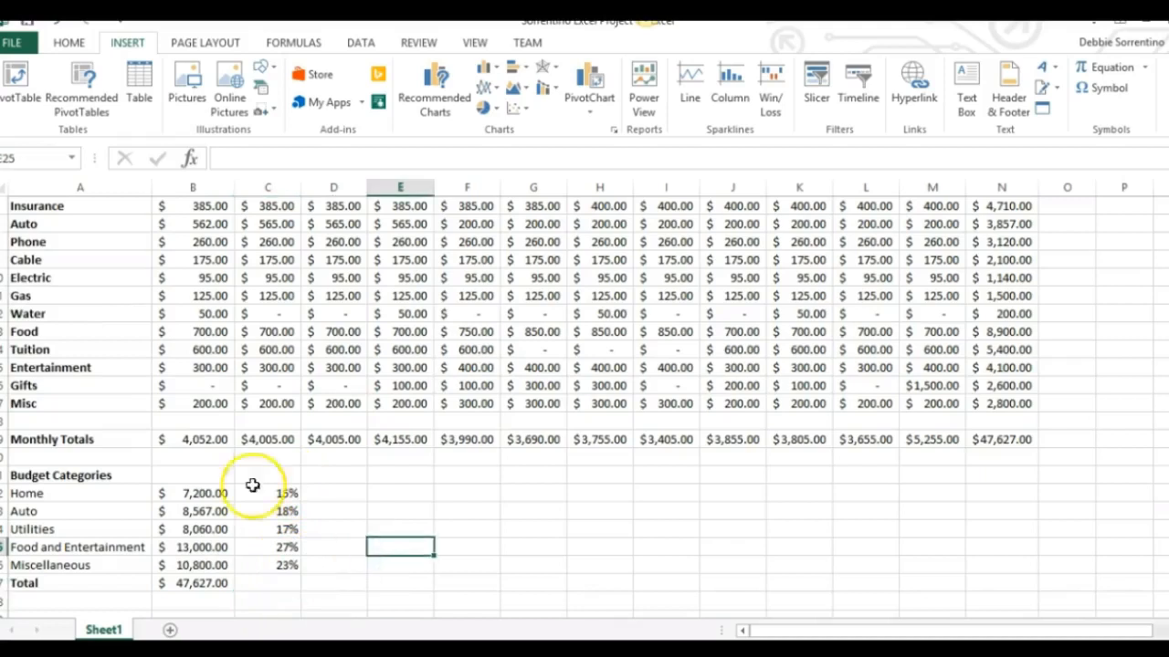
pyautogui.moveTo(62, 493); pyautogui.dragTo(183, 563)
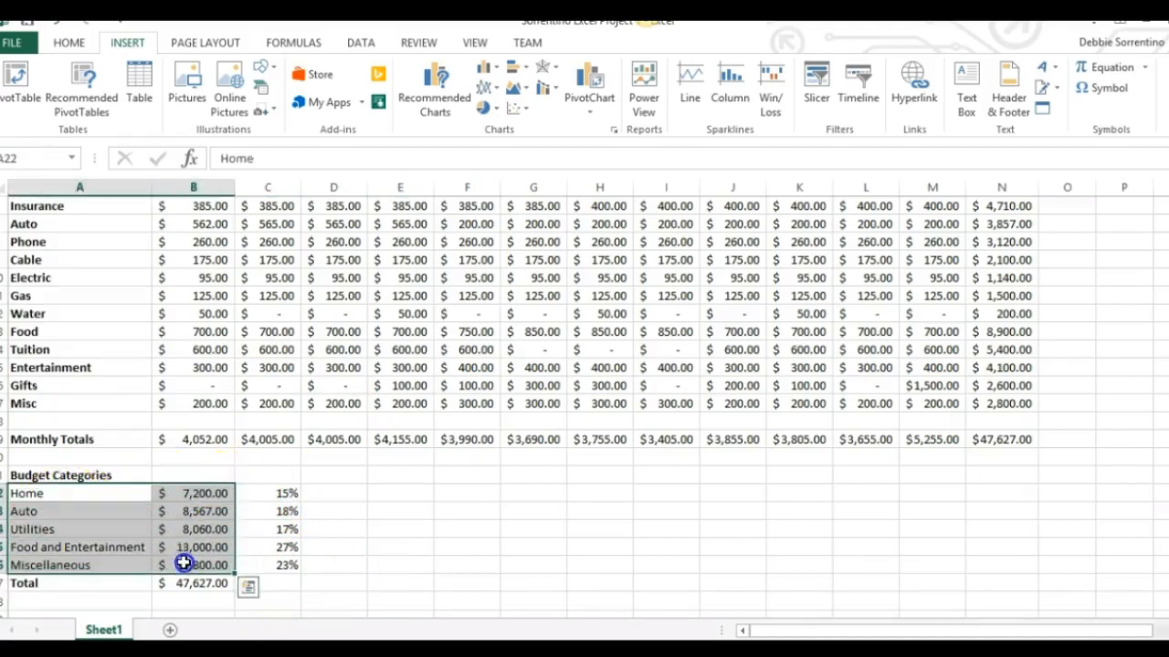
pyautogui.click(399, 581)
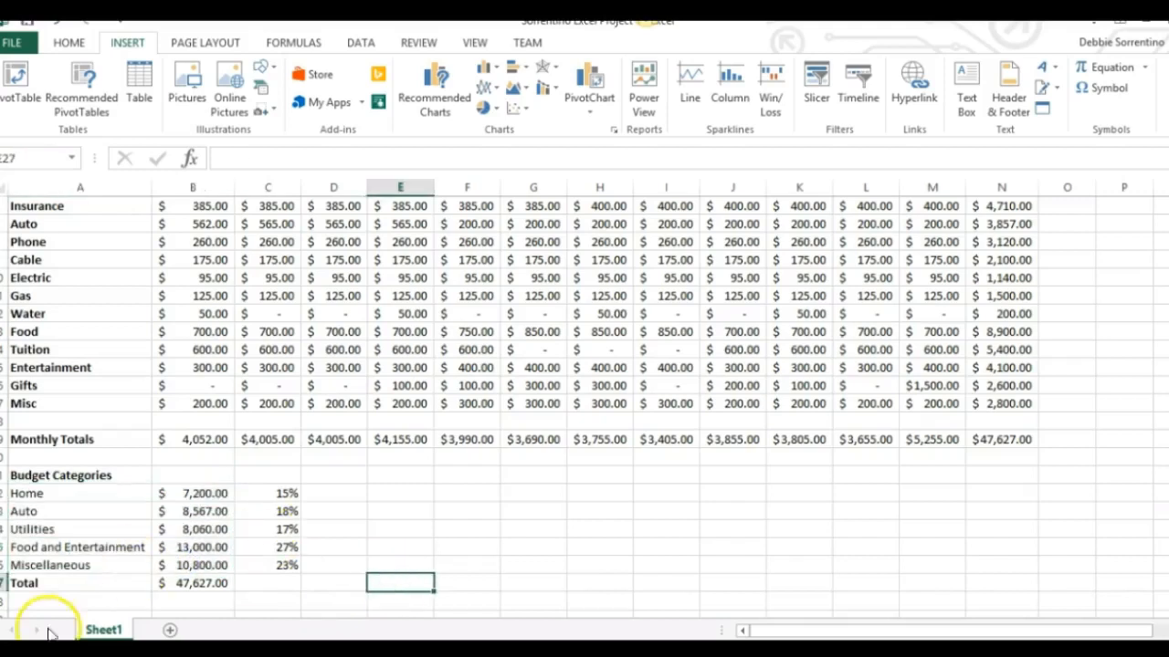